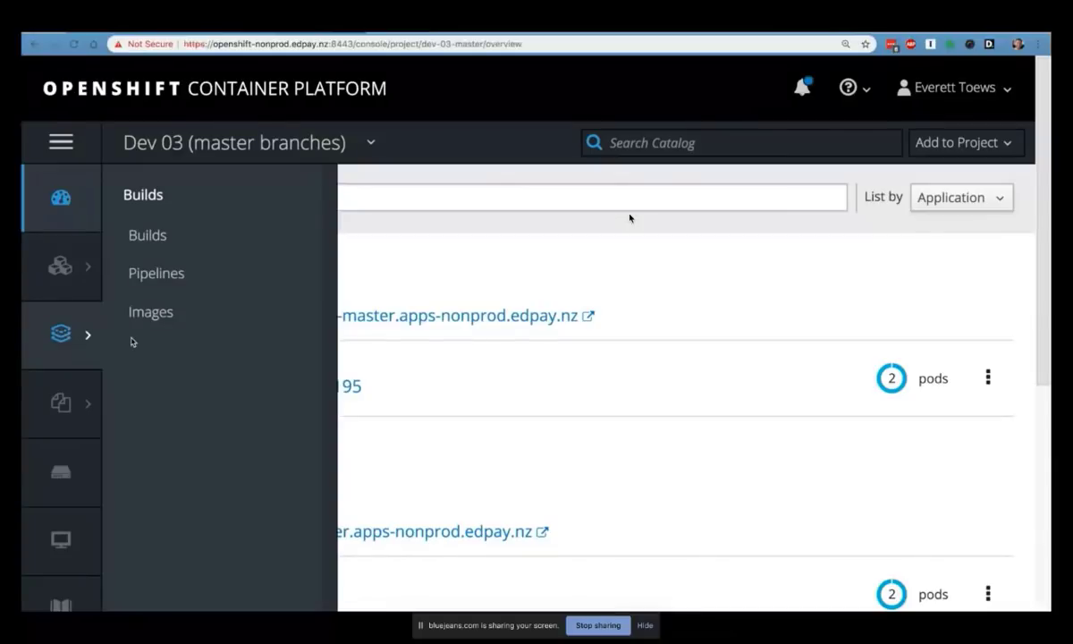
# Step: Open the Pipelines page of the Dev 03 project and review the recent runs of the master, EdPay services, EdPay UI and identity server pipelines
pyautogui.click(243, 280)
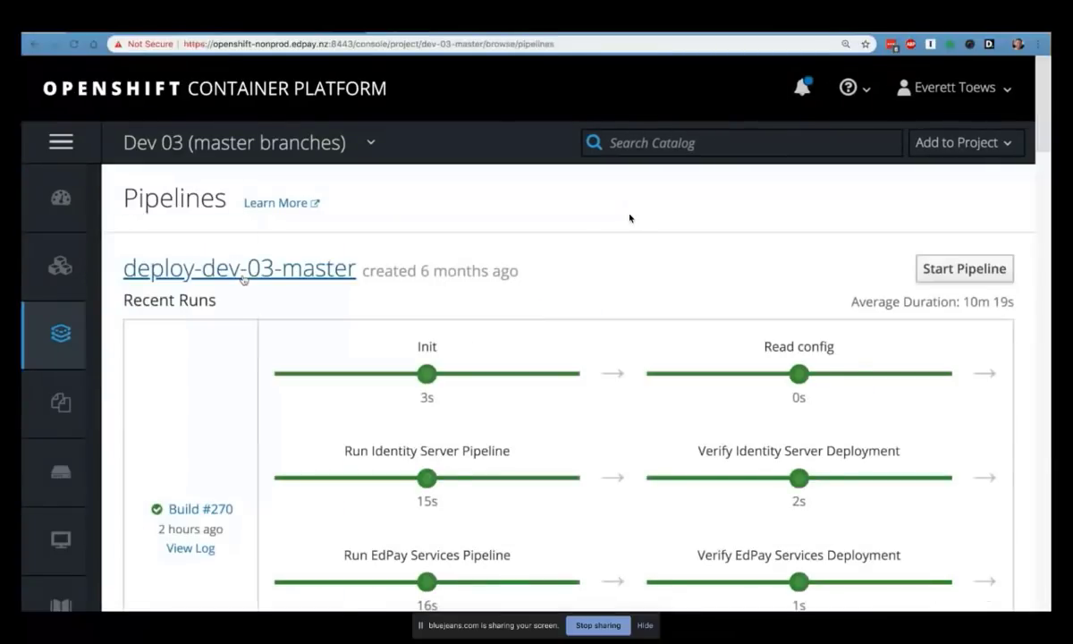
pyautogui.scroll(-2, 480, 288)
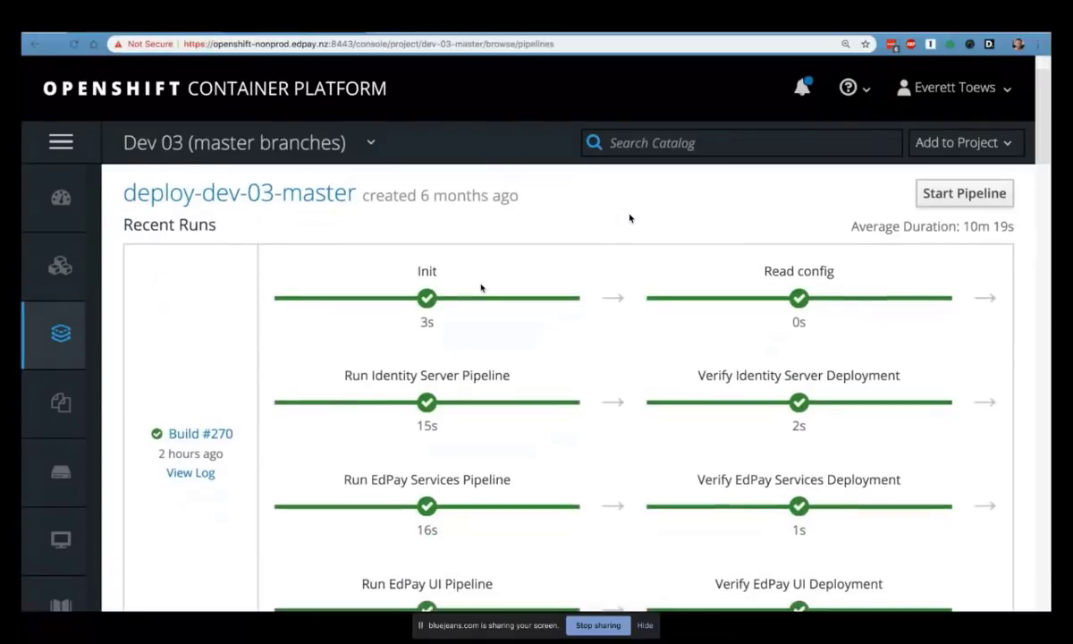
pyautogui.scroll(-10, 480, 288)
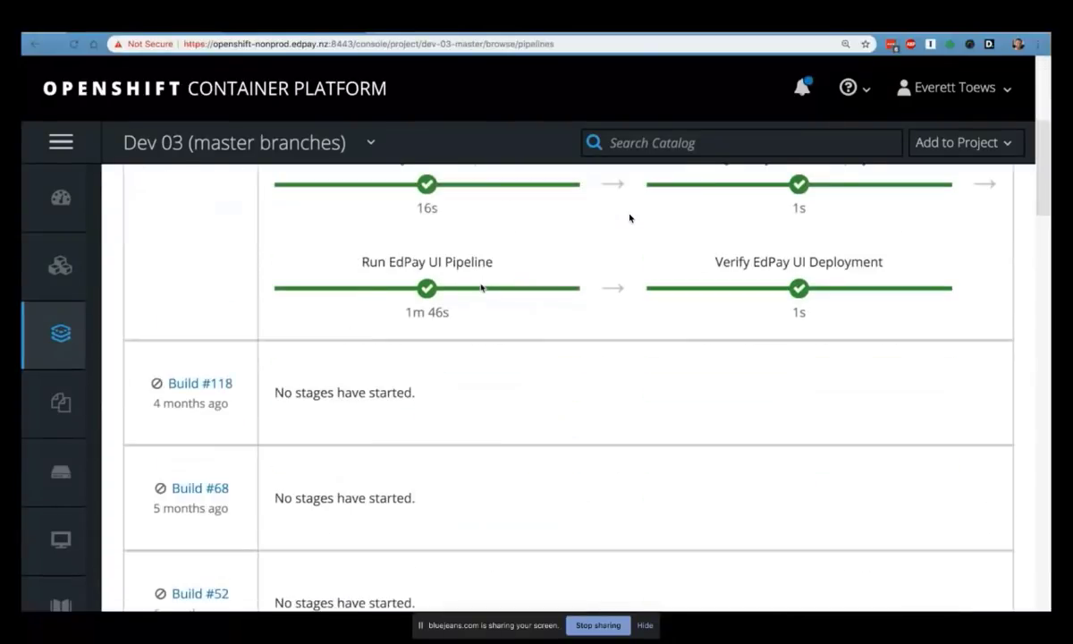
pyautogui.scroll(-4, 480, 288)
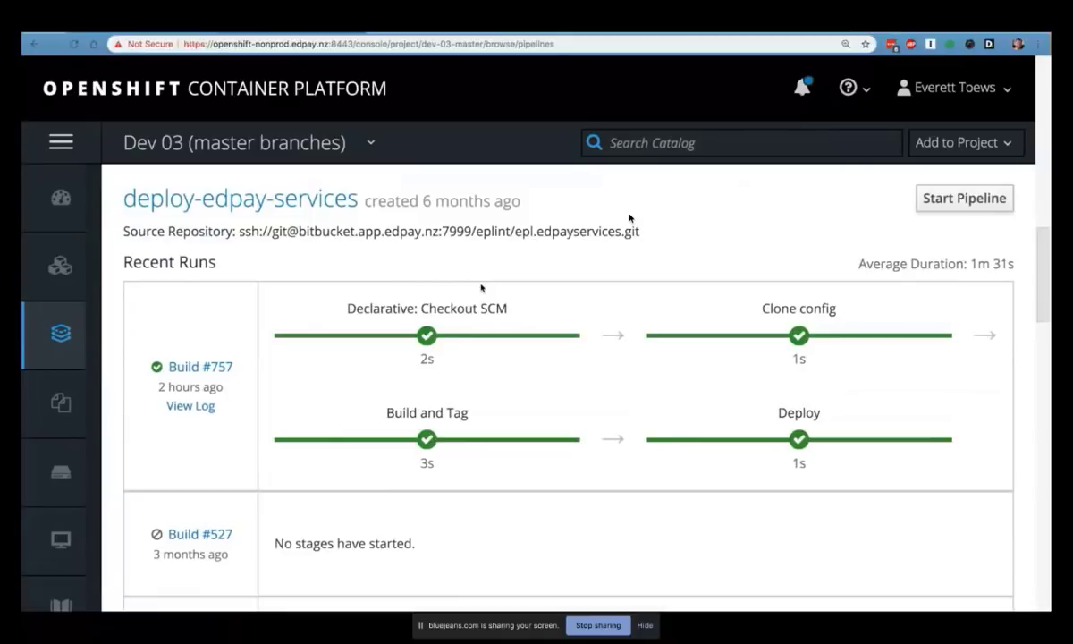
pyautogui.scroll(-12, 480, 288)
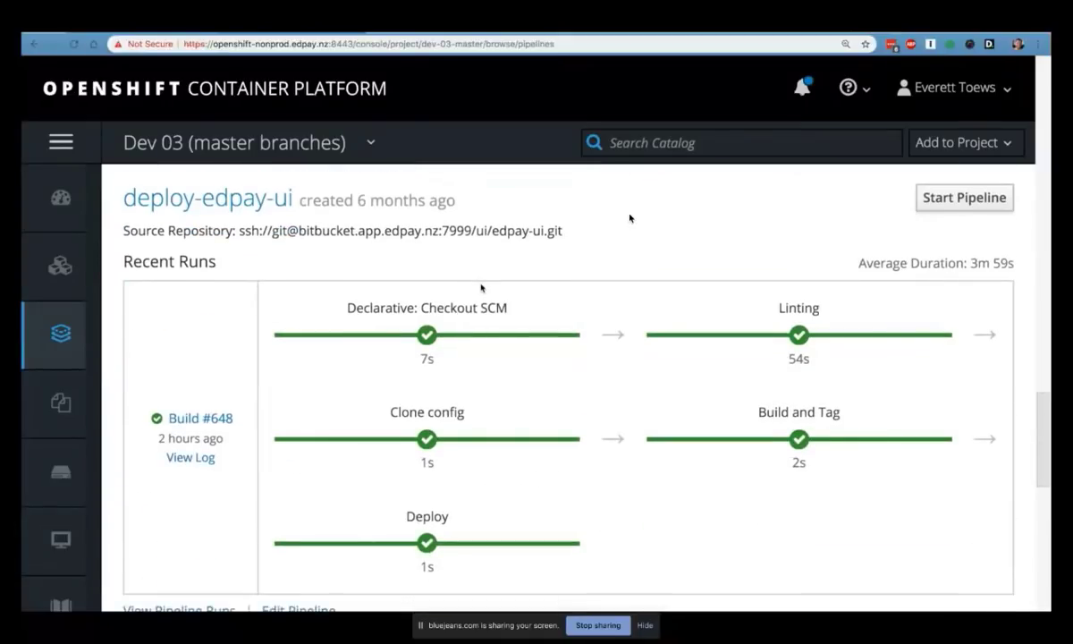
pyautogui.scroll(-5, 480, 288)
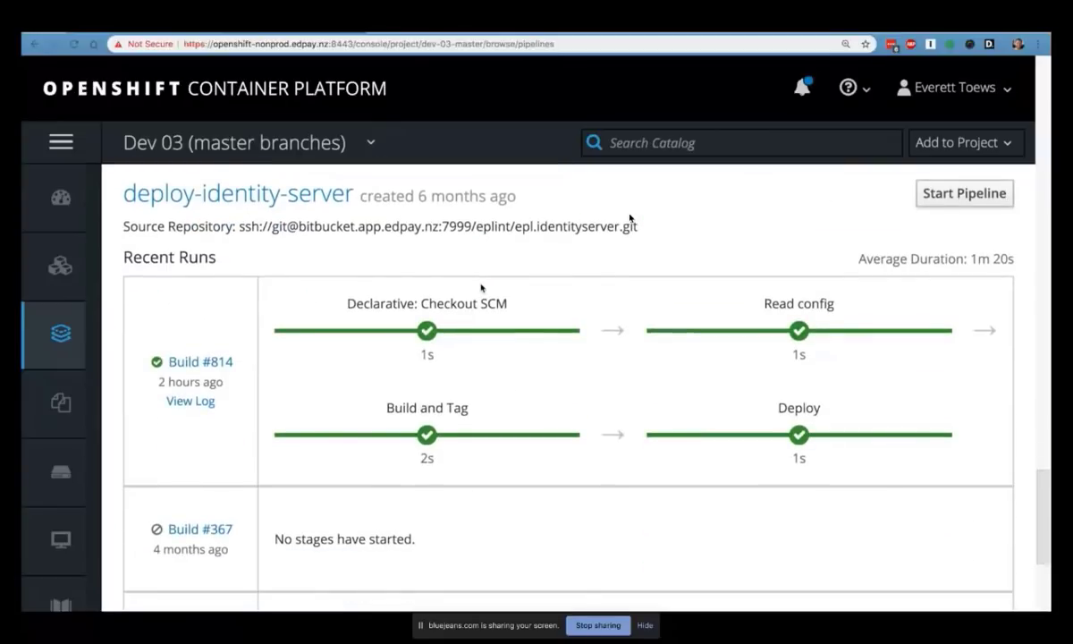
pyautogui.scroll(20, 480, 288)
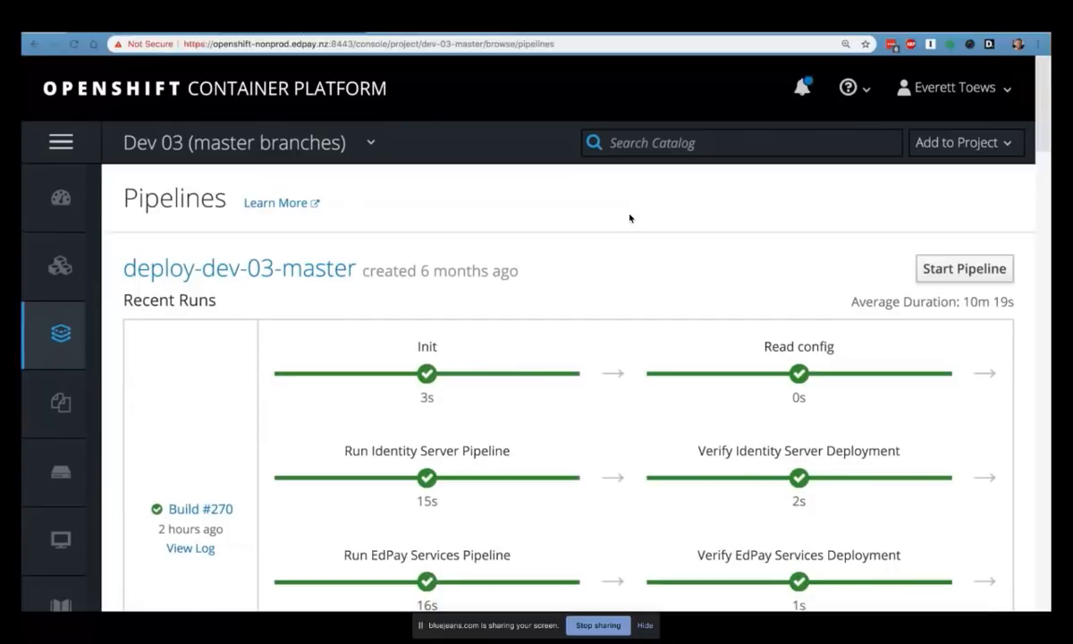
# Step: Switch to Bitbucket and open the dev-03-master repository from the Environments project
pyautogui.hotkey('ctrl', 'Tab')
pyautogui.scroll(-1, 428, 183)
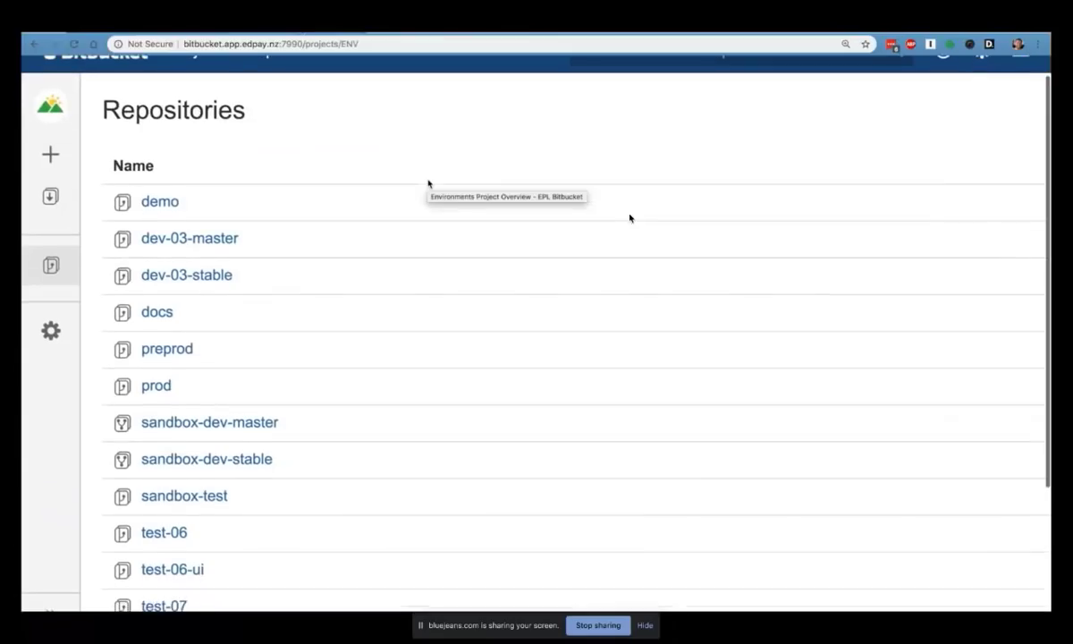
pyautogui.scroll(-2, 429, 183)
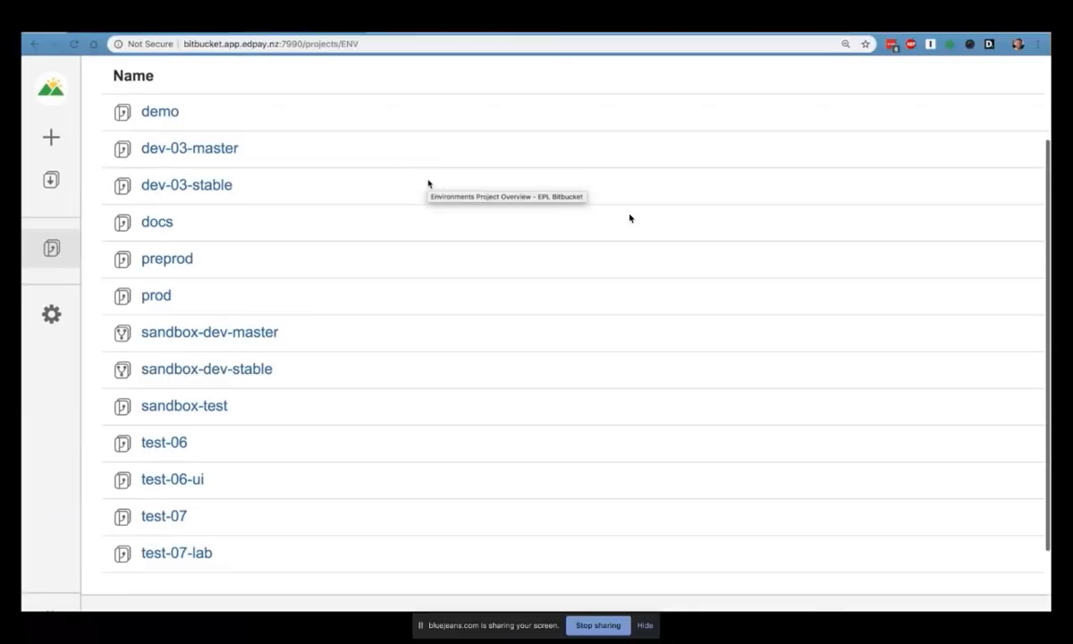
pyautogui.scroll(1, 428, 183)
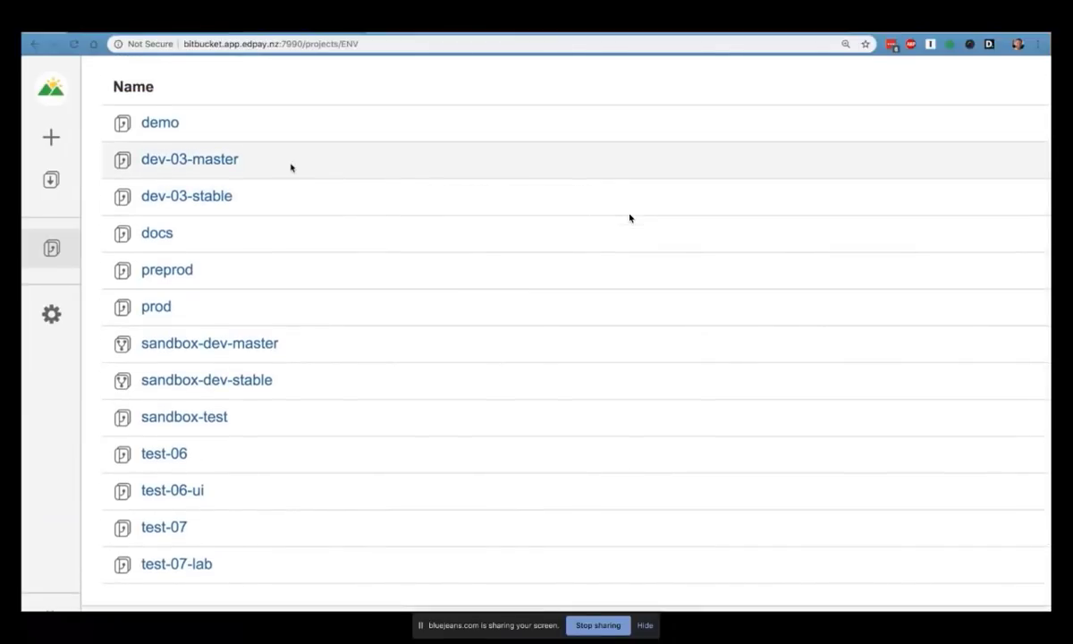
pyautogui.click(223, 169)
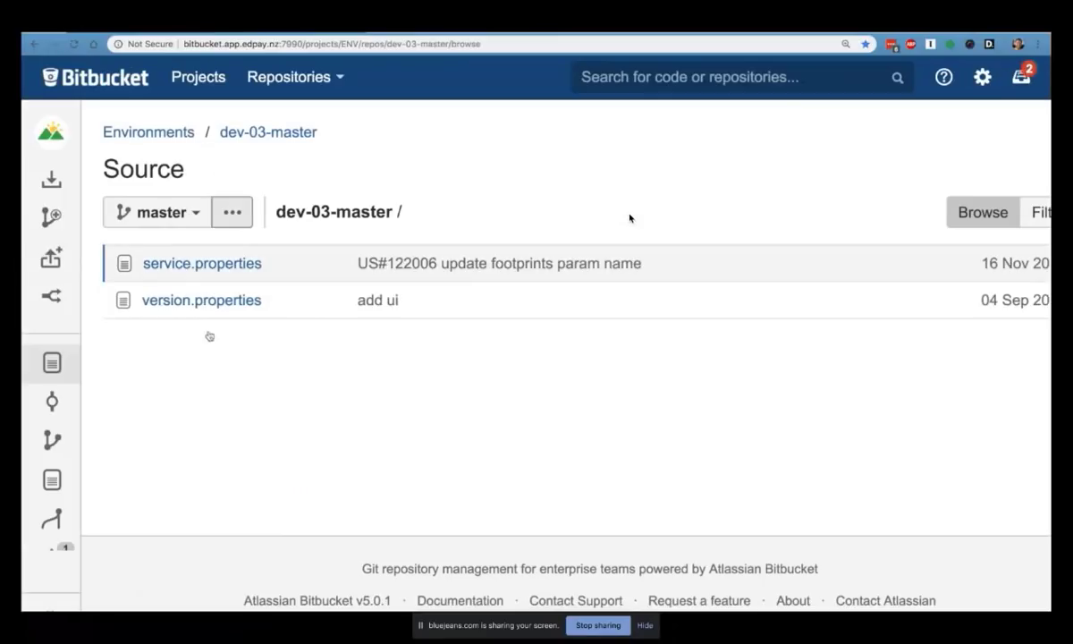
# Step: Open the Test webhook pull request of the dev-03-master repository
pyautogui.scroll(-2, 62, 483)
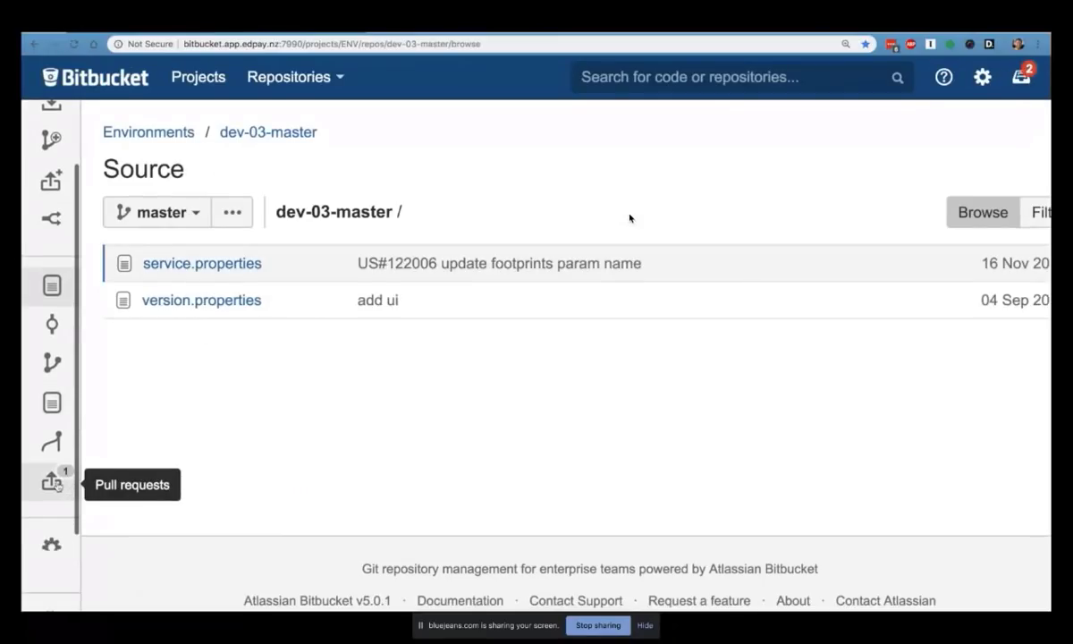
pyautogui.click(53, 483)
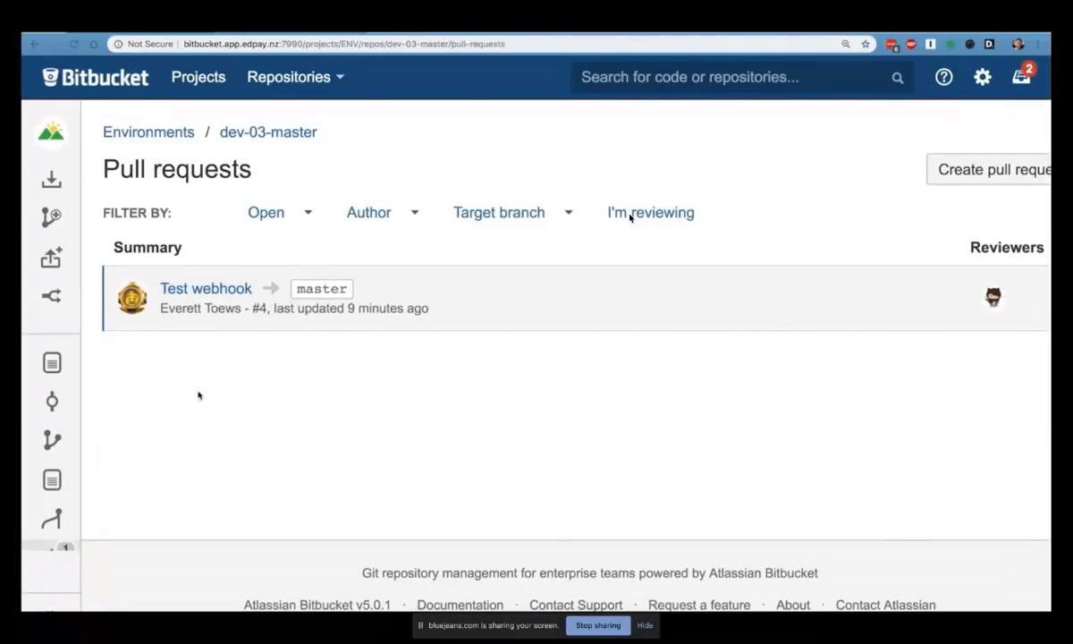
pyautogui.click(206, 289)
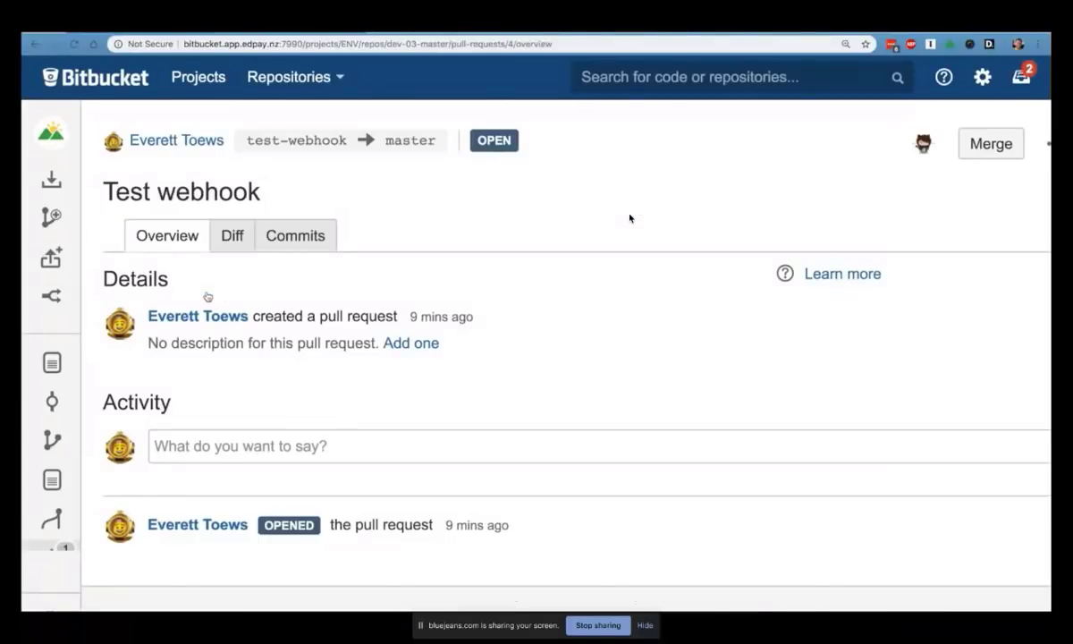
# Step: Merge the test-webhook pull request into master, with the source branch deleted after merging
pyautogui.click(1019, 153)
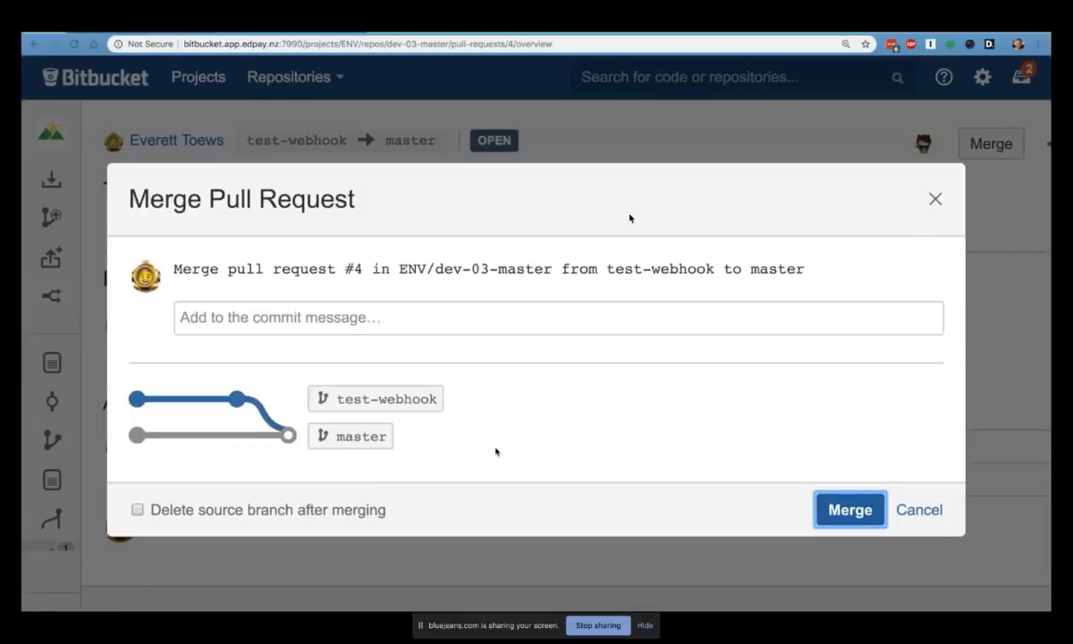
pyautogui.click(376, 513)
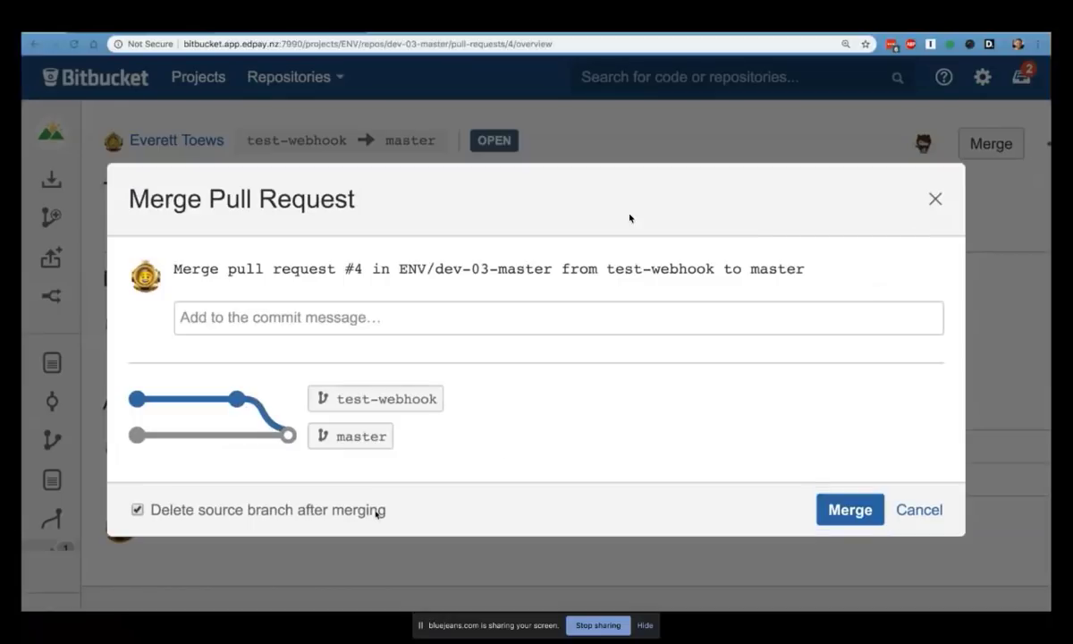
pyautogui.click(872, 511)
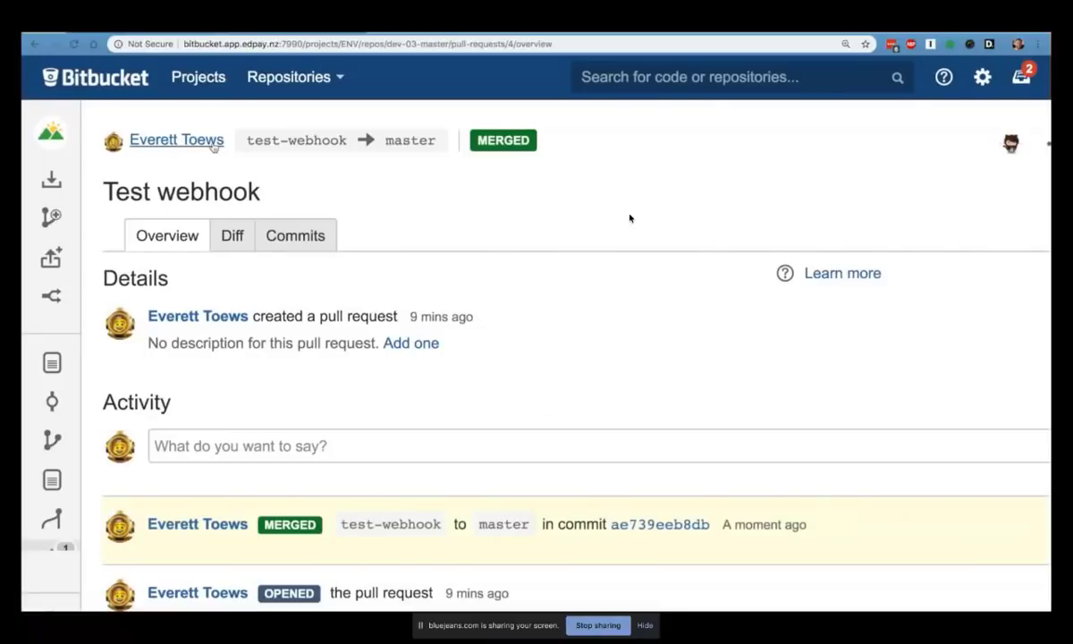
# Step: Switch back to the OpenShift pipelines and examine the newest run of deploy-identity-server
pyautogui.hotkey('ctrl', 'Tab')
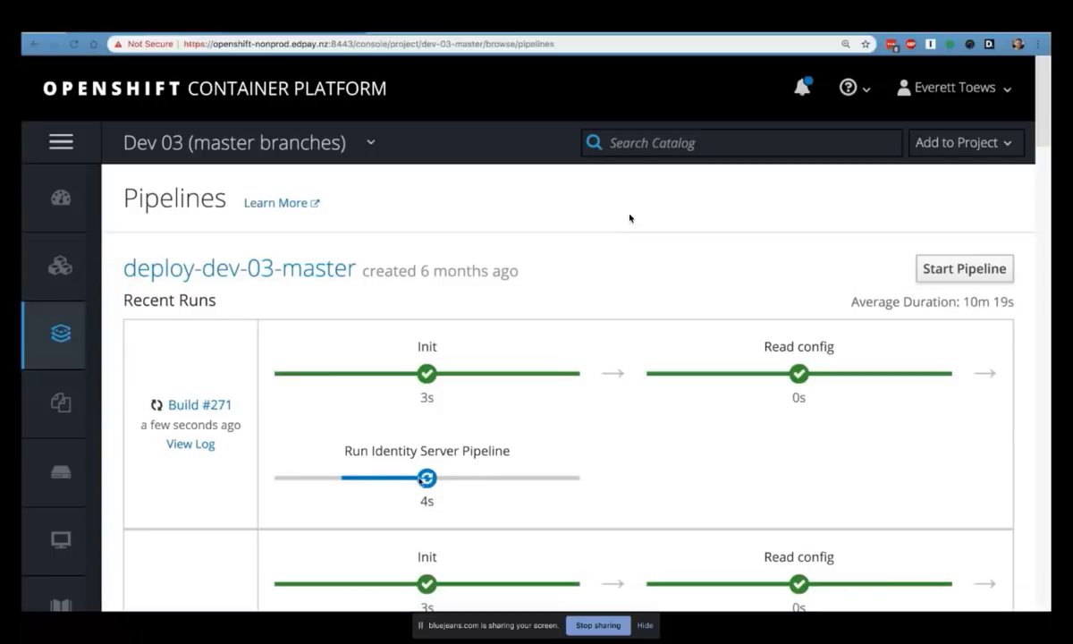
pyautogui.scroll(-15, 617, 452)
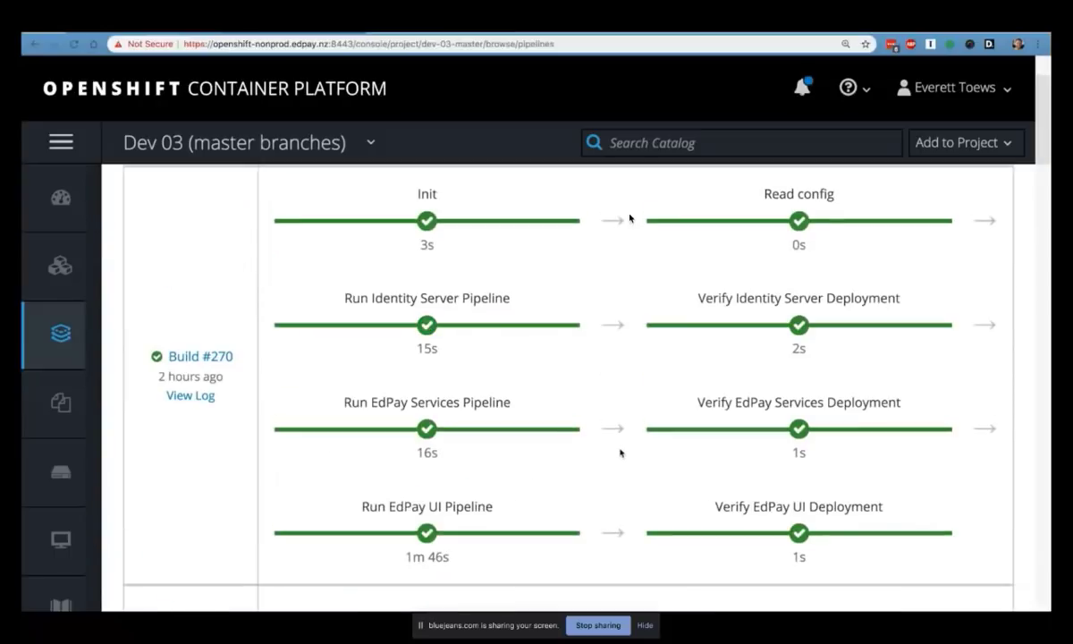
pyautogui.scroll(-15, 620, 452)
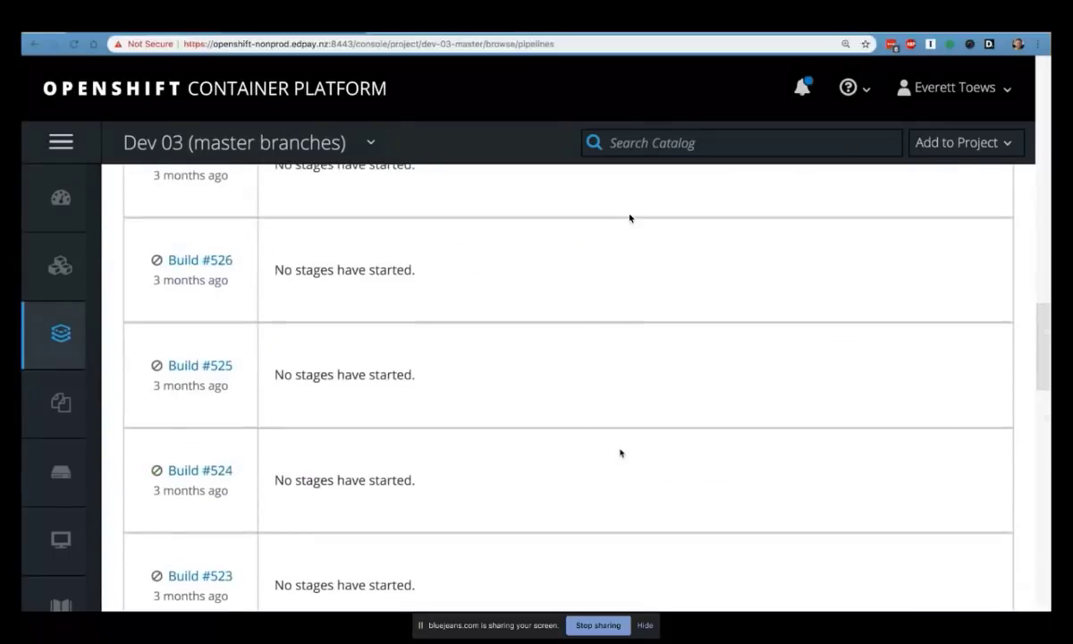
pyautogui.scroll(-3, 620, 452)
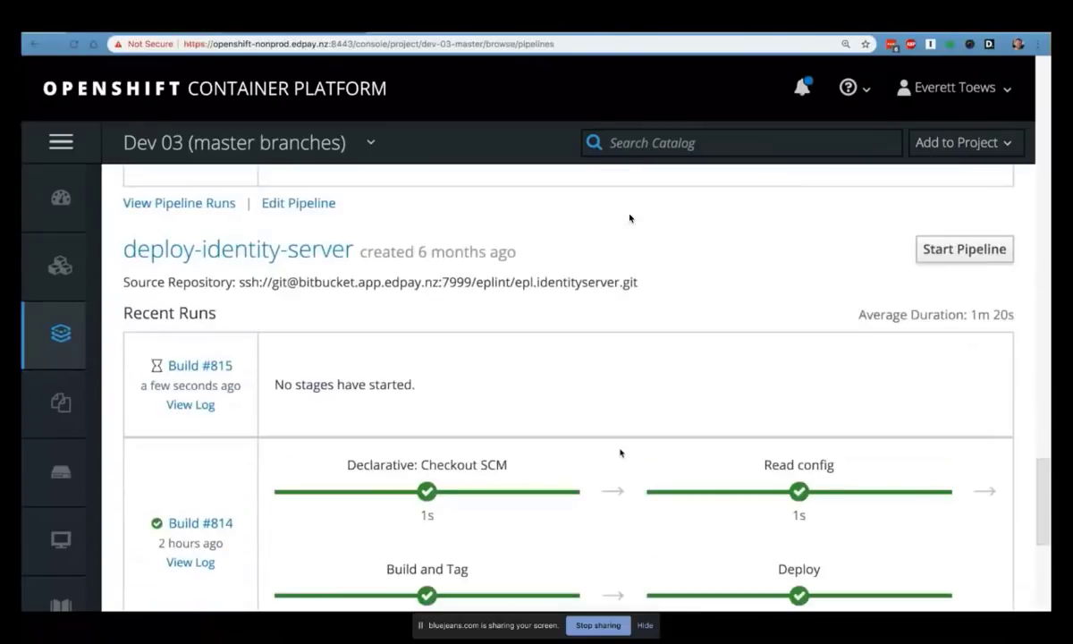
pyautogui.scroll(-1, 621, 453)
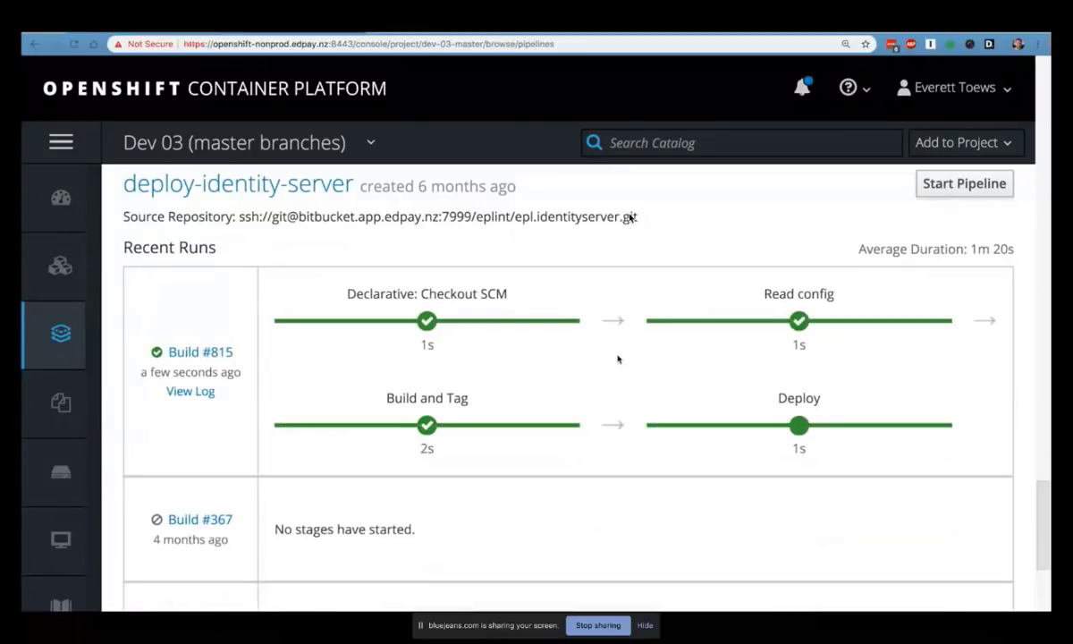
# Step: Check the running deploy-dev-03-master stages and examine the newest run of deploy-edpay-services
pyautogui.scroll(10, 618, 360)
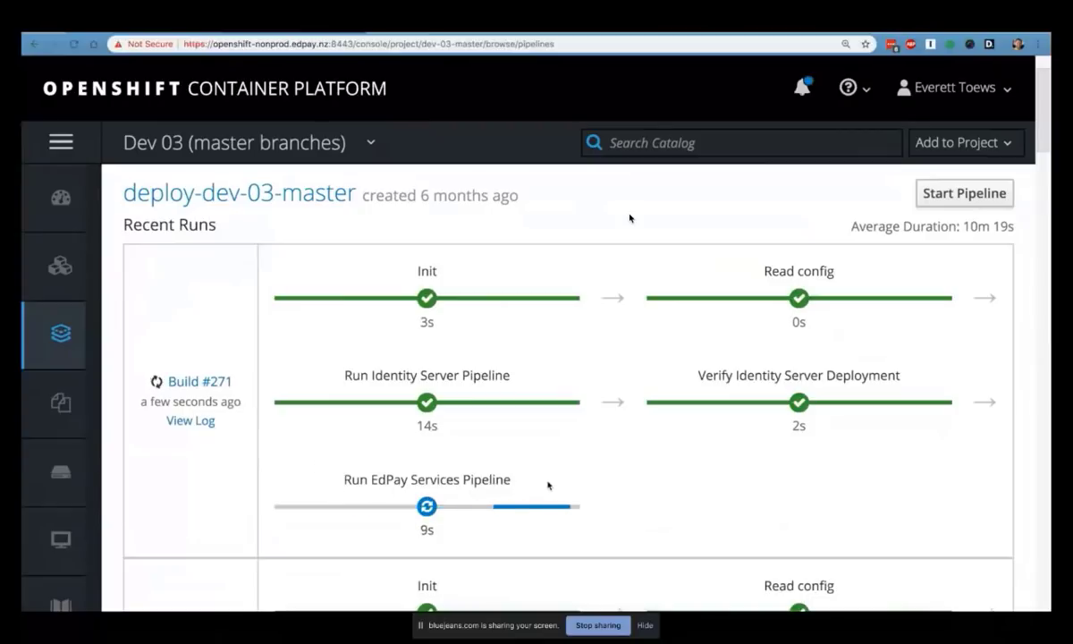
pyautogui.scroll(-1, 625, 487)
pyautogui.scroll(-15, 625, 487)
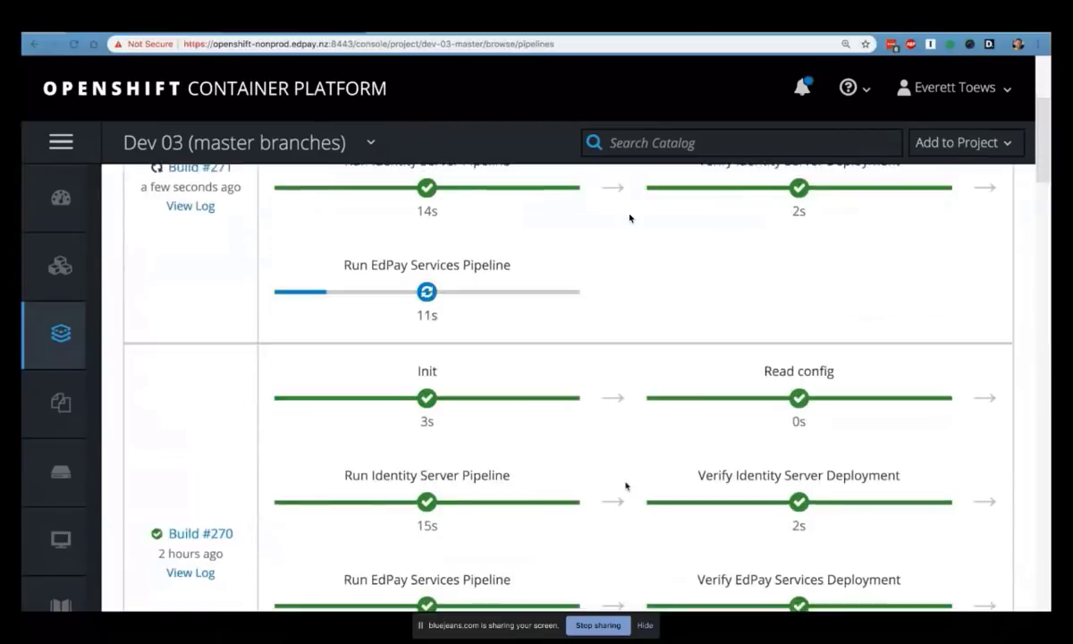
pyautogui.scroll(-6, 626, 486)
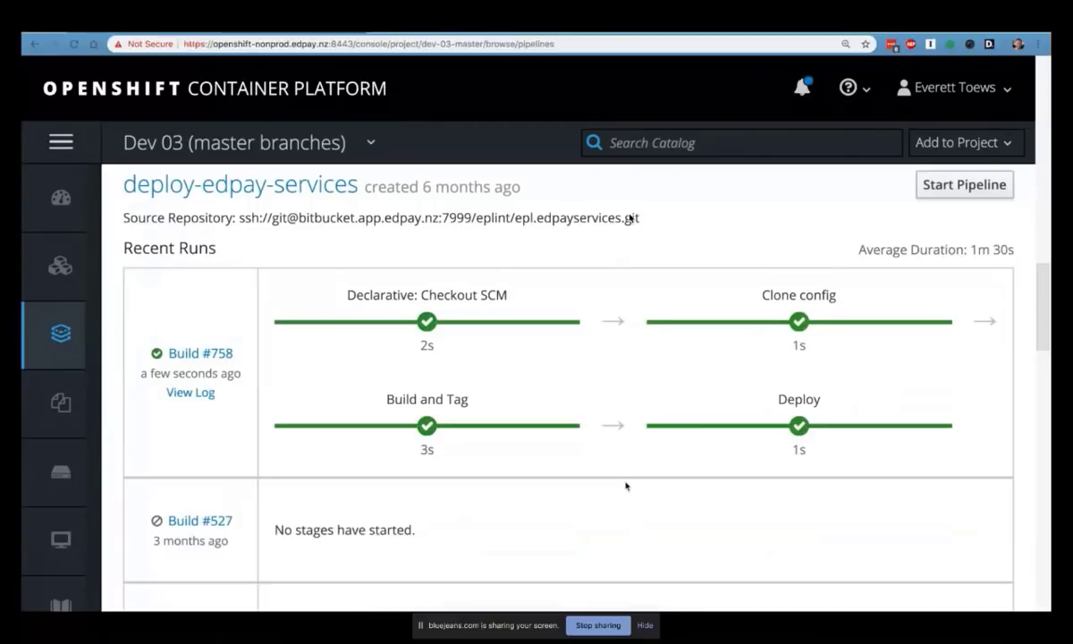
# Step: Follow the newest deploy-dev-03-master run through its EdPay Services verification and EdPay UI pipeline stages
pyautogui.scroll(10, 626, 487)
pyautogui.scroll(-2, 626, 486)
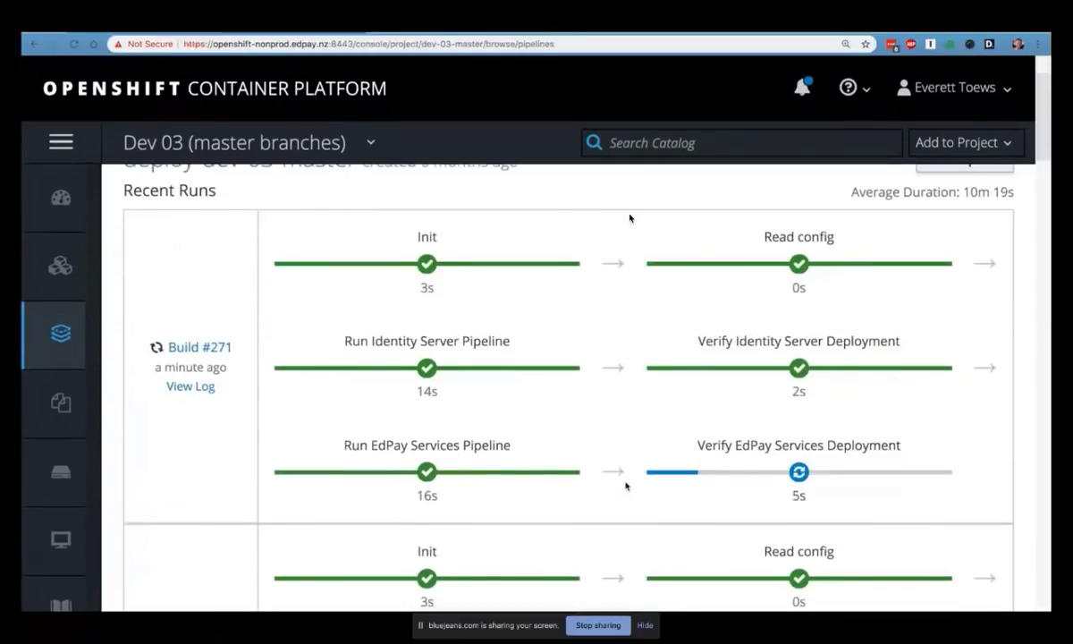
pyautogui.scroll(1, 625, 487)
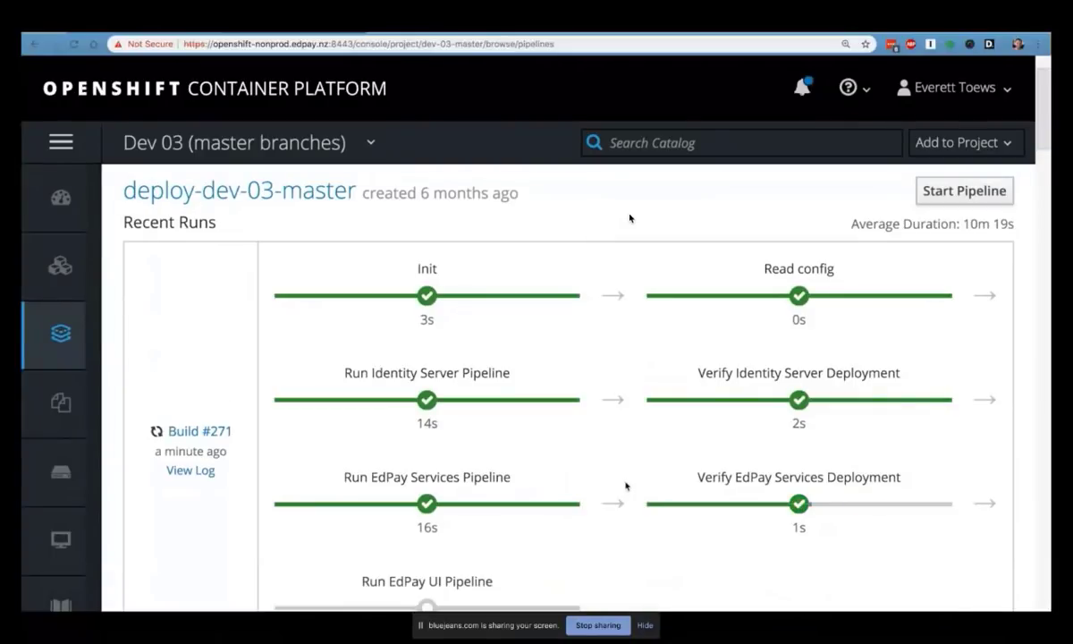
pyautogui.scroll(-3, 625, 486)
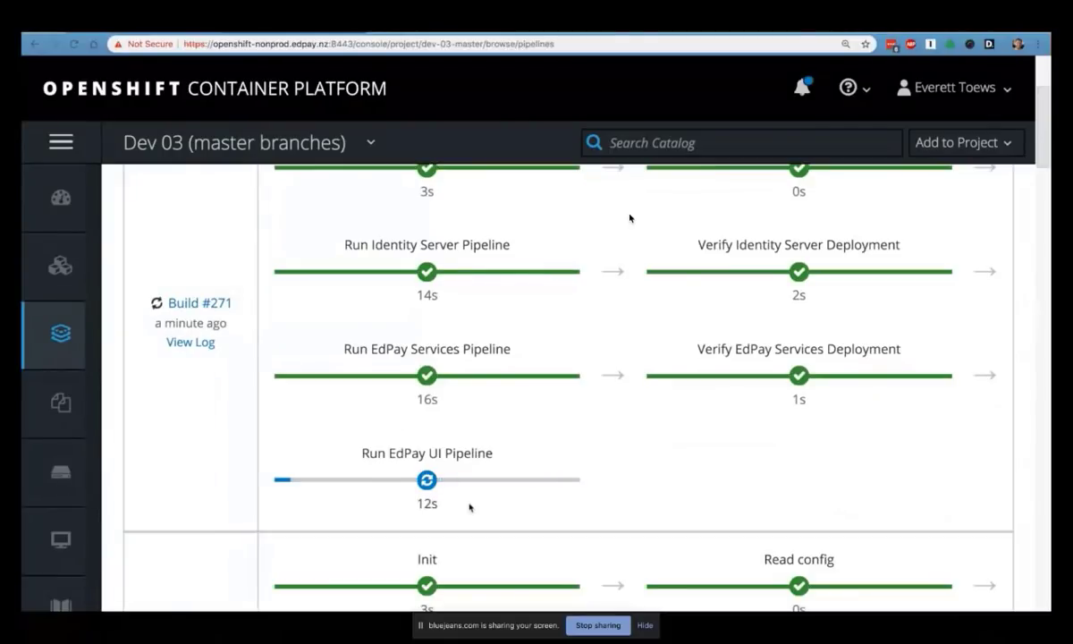
pyautogui.scroll(-2, 646, 480)
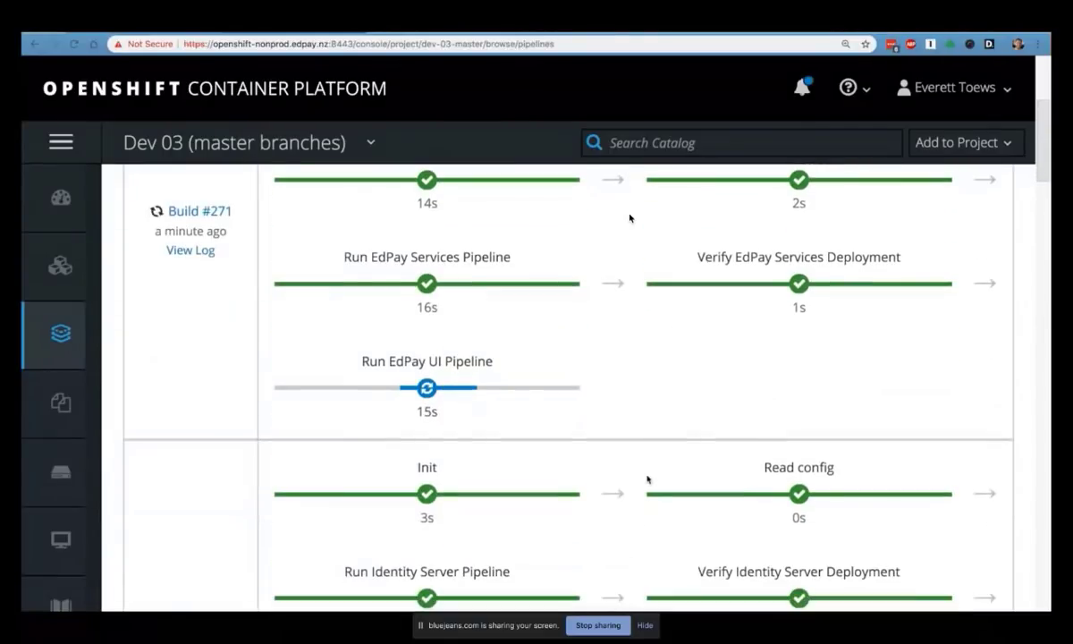
# Step: Examine the stages of the newest deploy-edpay-ui run
pyautogui.scroll(-10, 646, 479)
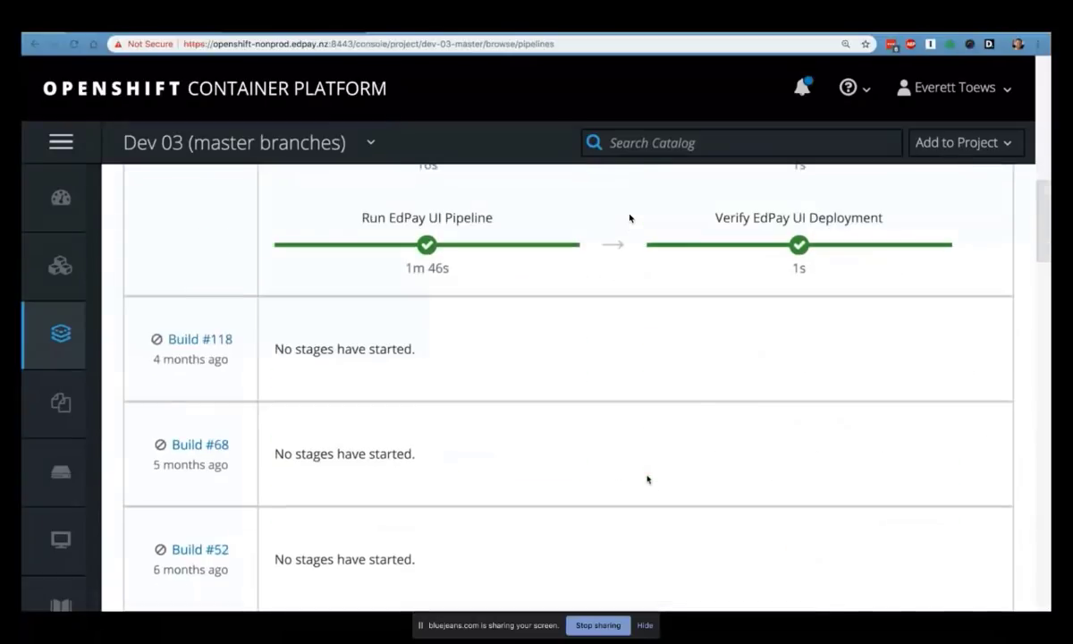
pyautogui.scroll(-15, 647, 480)
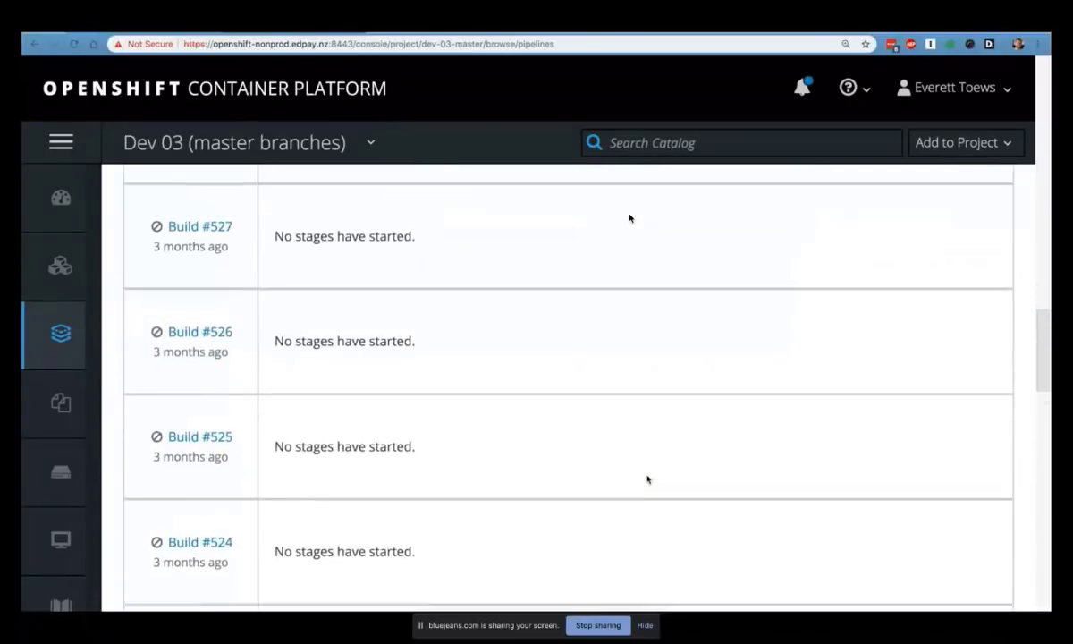
pyautogui.scroll(-10, 646, 479)
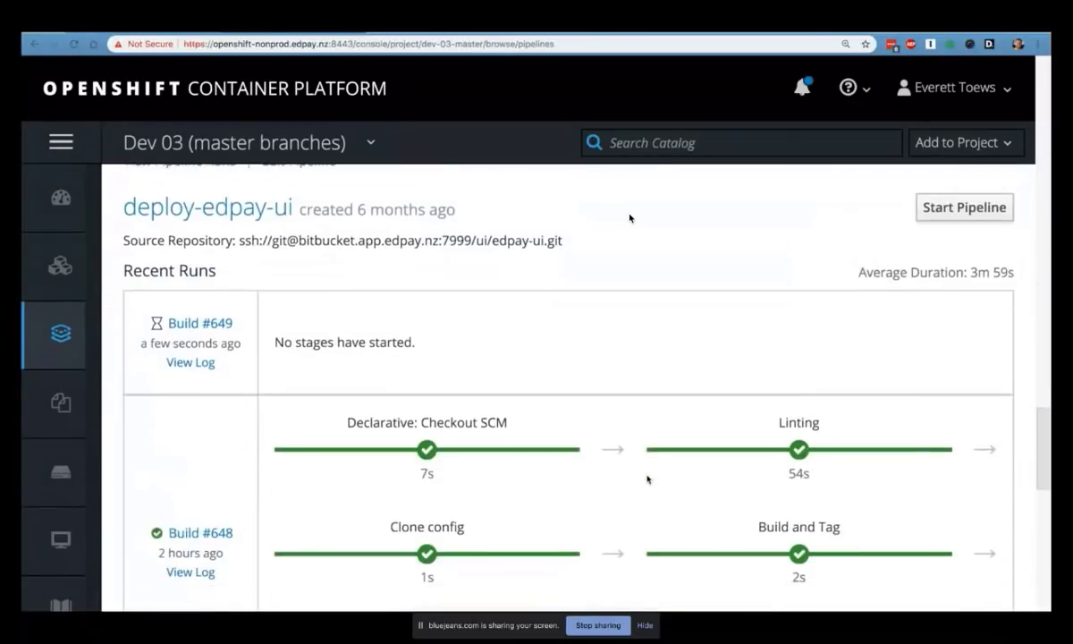
pyautogui.scroll(-2, 647, 479)
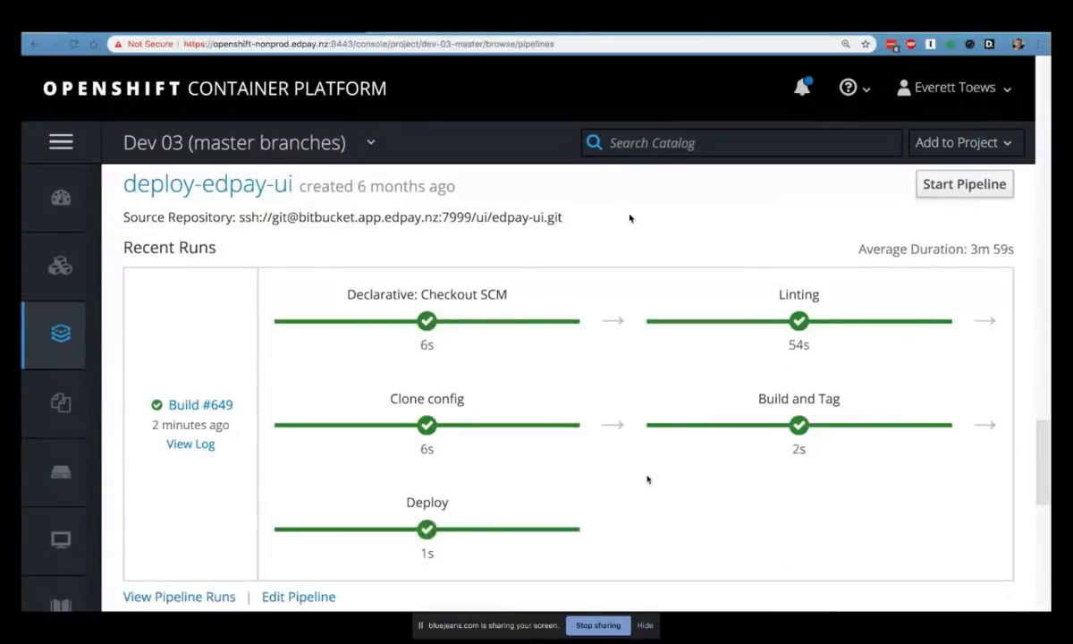
# Step: Return to deploy-dev-03-master and check all stages of its newest run
pyautogui.scroll(15, 629, 217)
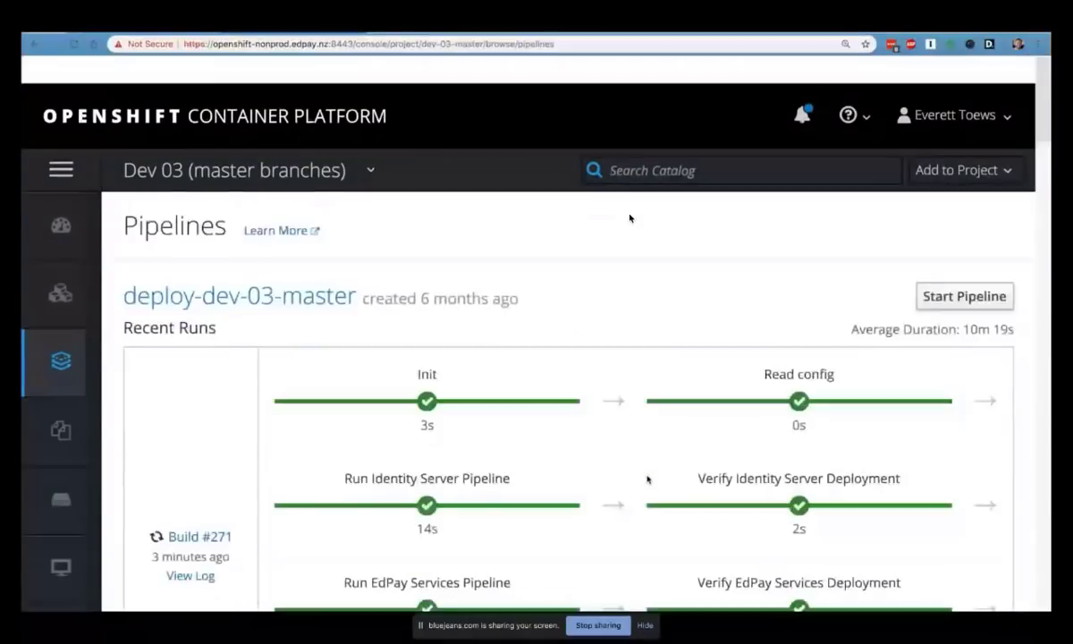
pyautogui.scroll(-2, 629, 217)
pyautogui.scroll(-1, 629, 217)
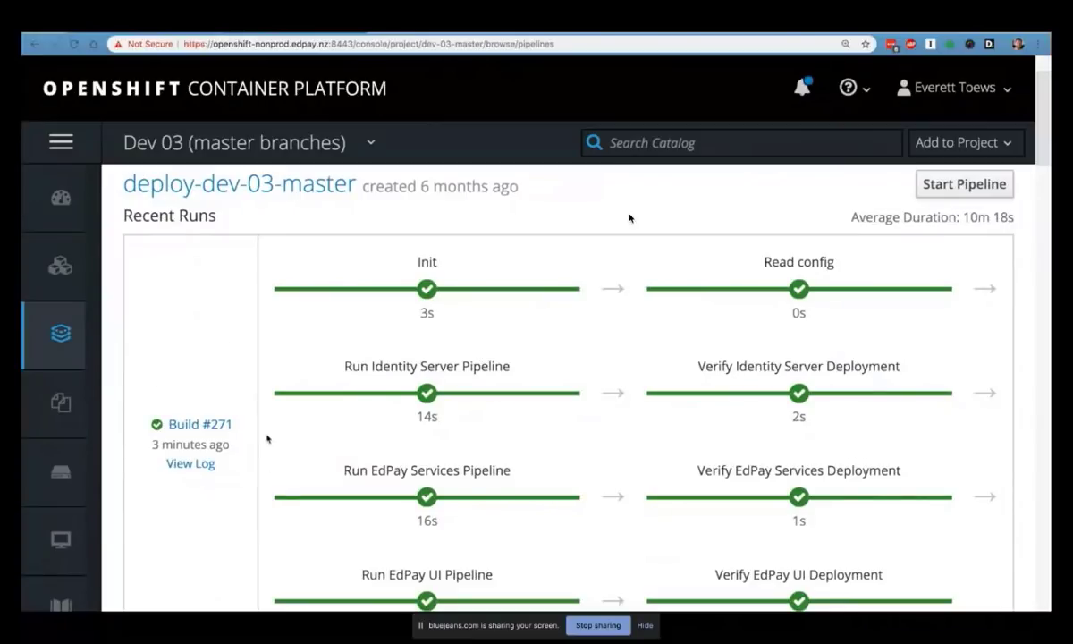
# Step: Open the Dev 03 project overview and examine the edpay-services, edpay-ui and identity-server deployments and their pods
pyautogui.click(59, 197)
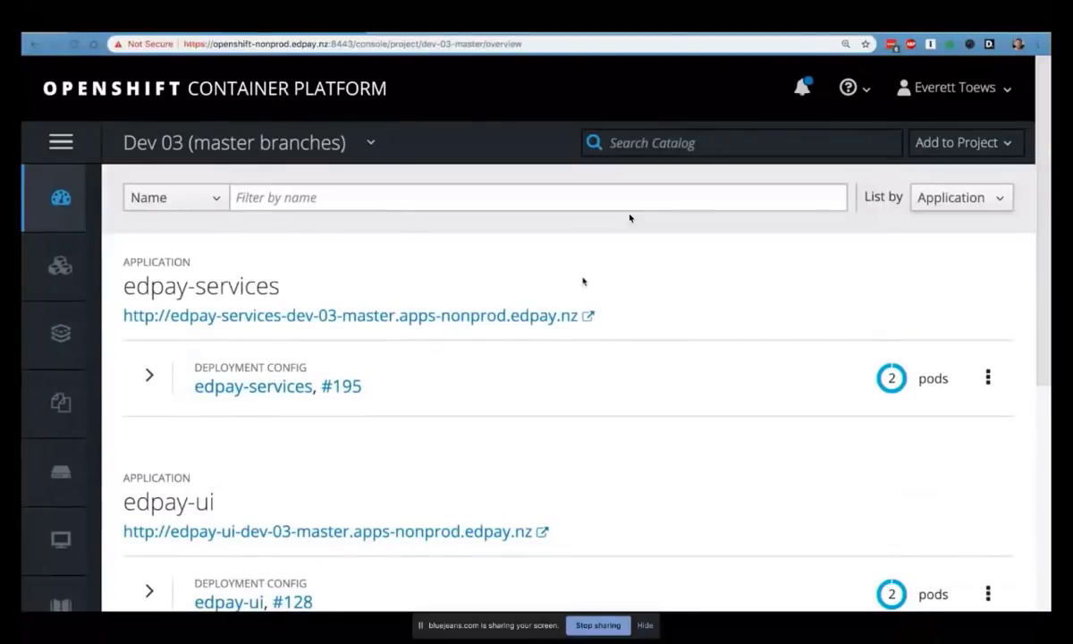
pyautogui.scroll(-4, 629, 217)
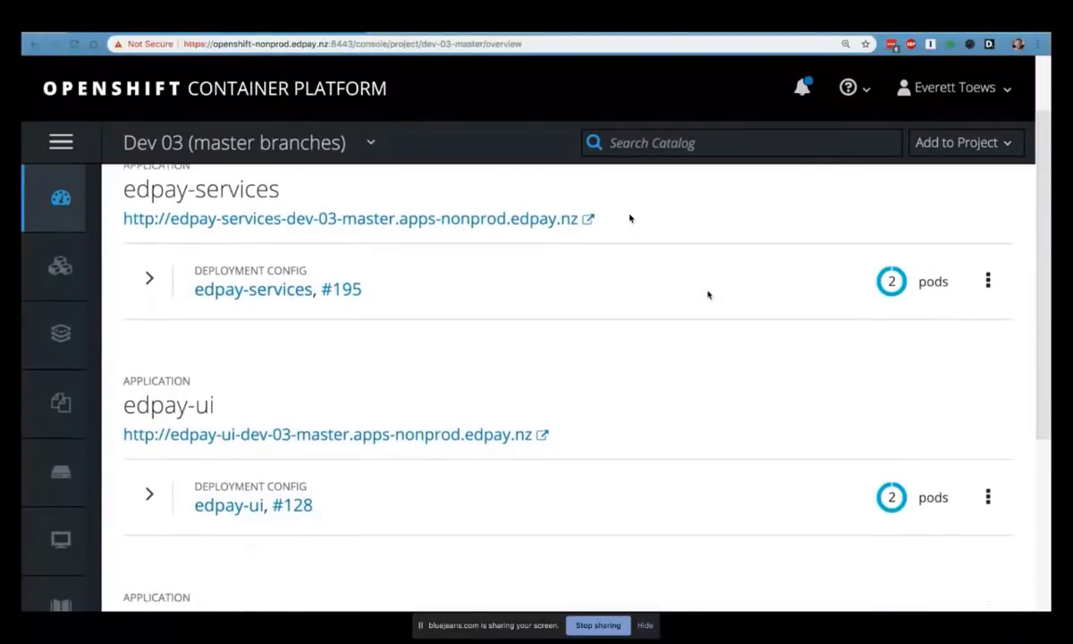
pyautogui.scroll(-3, 630, 217)
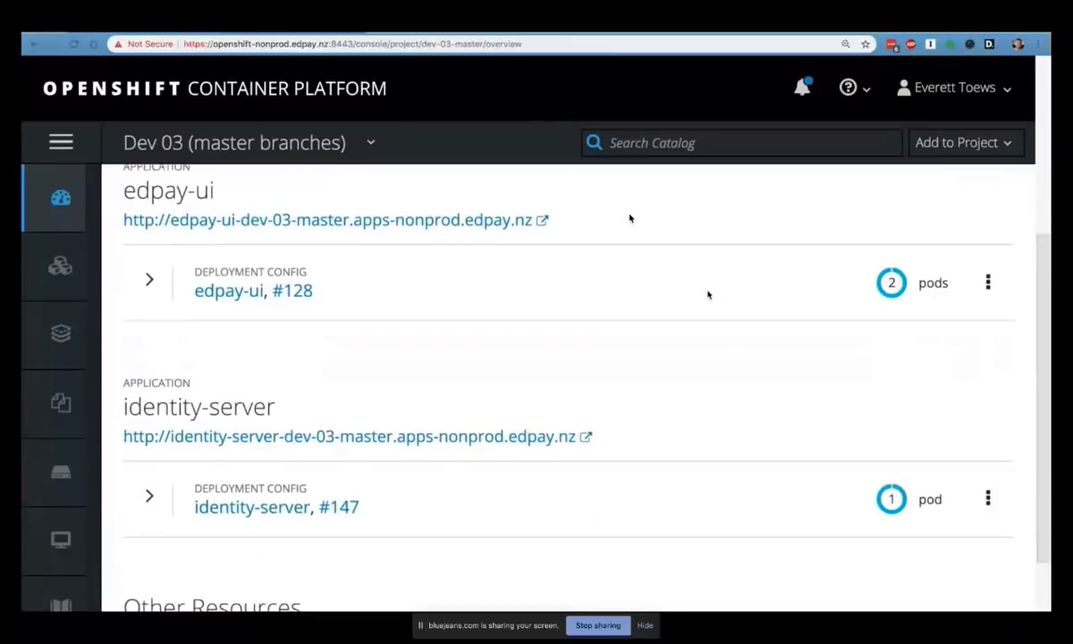
pyautogui.scroll(7, 630, 217)
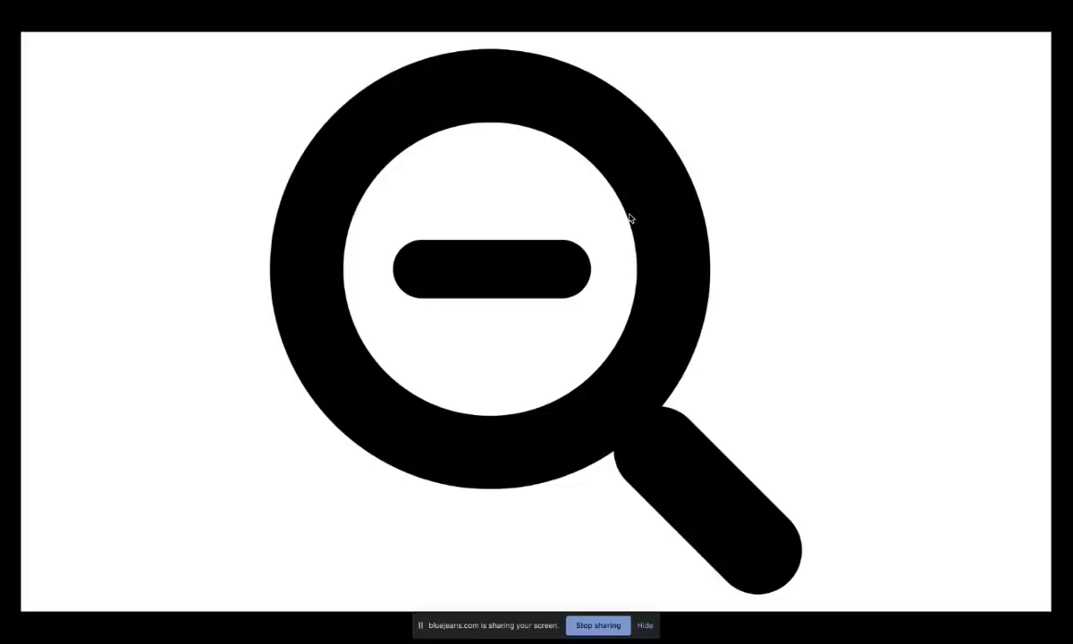
pyautogui.press('Right')
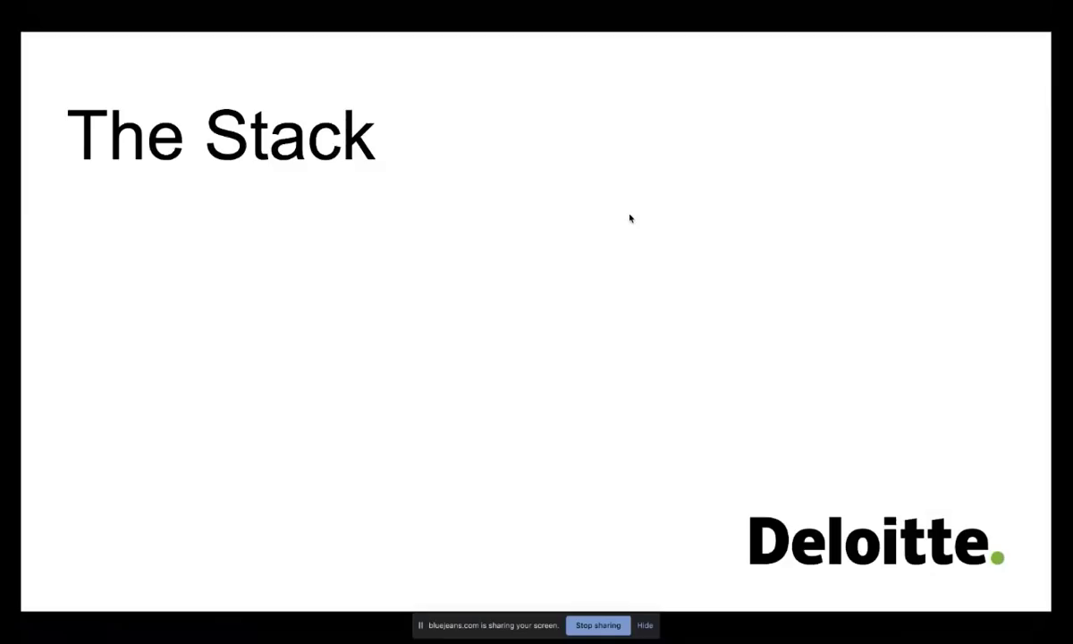
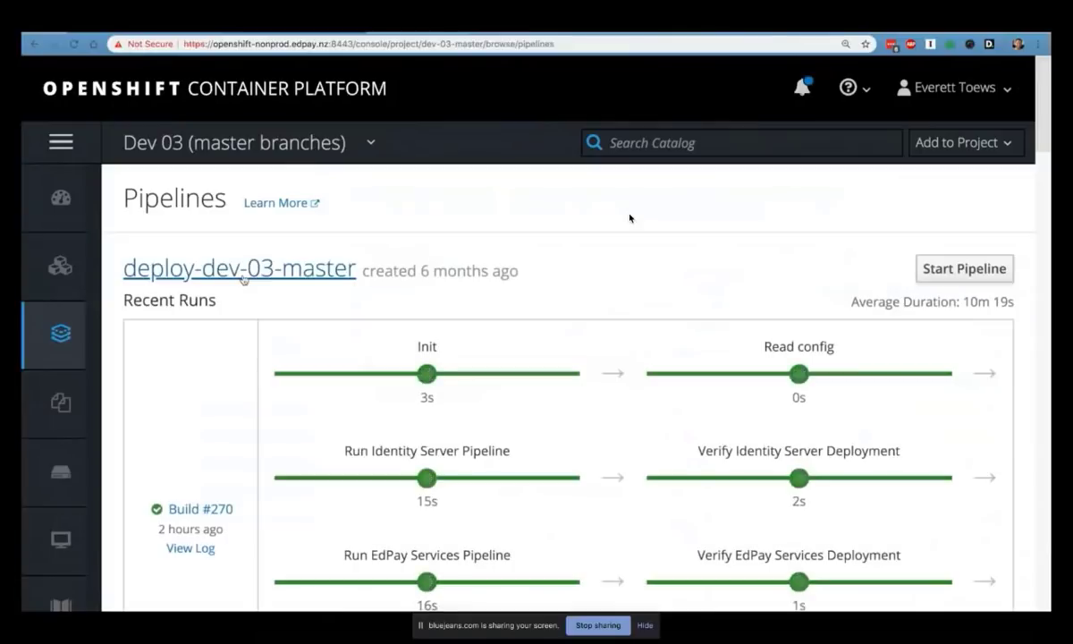
# Step: Review the latest runs of the deploy-dev-03-master, deploy-edpay-services, deploy-edpay-ui and deploy-identity-server pipelines
pyautogui.scroll(-2, 480, 287)
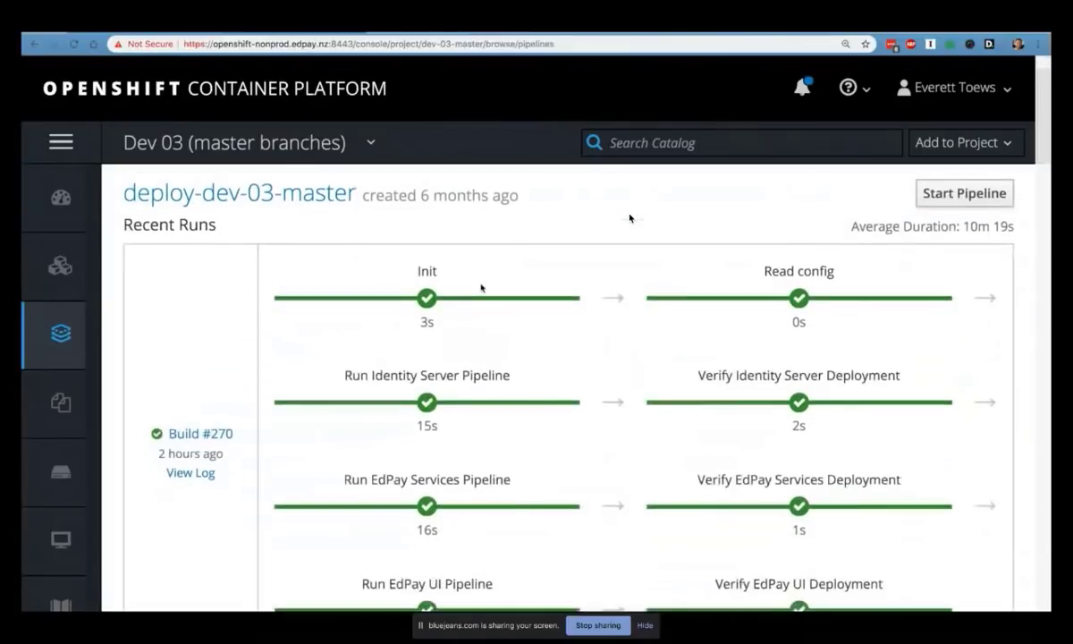
pyautogui.scroll(-10, 480, 287)
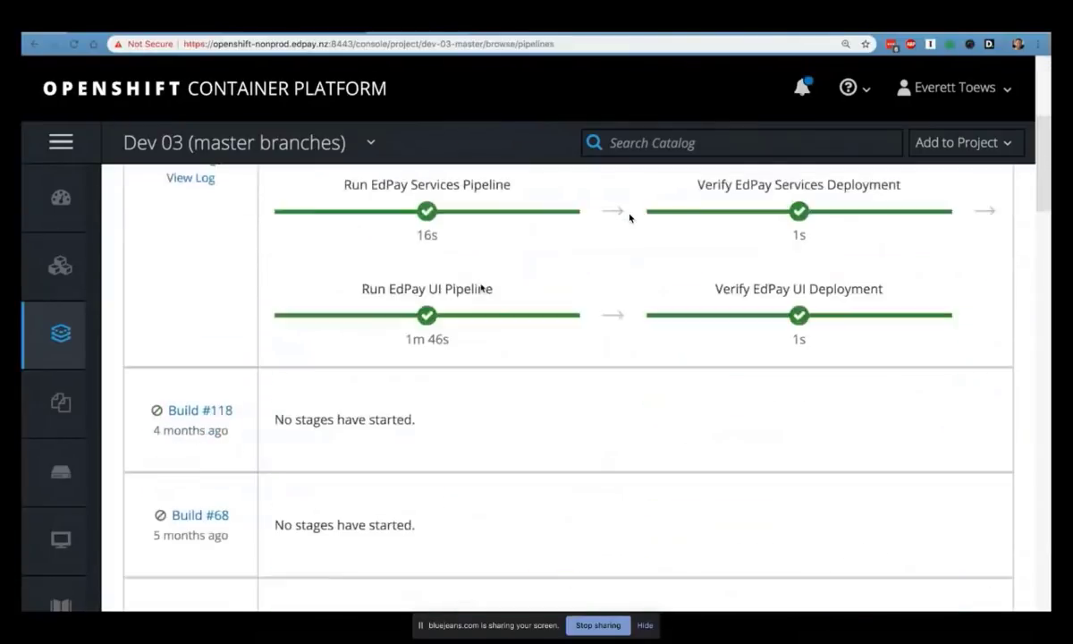
pyautogui.scroll(-5, 481, 287)
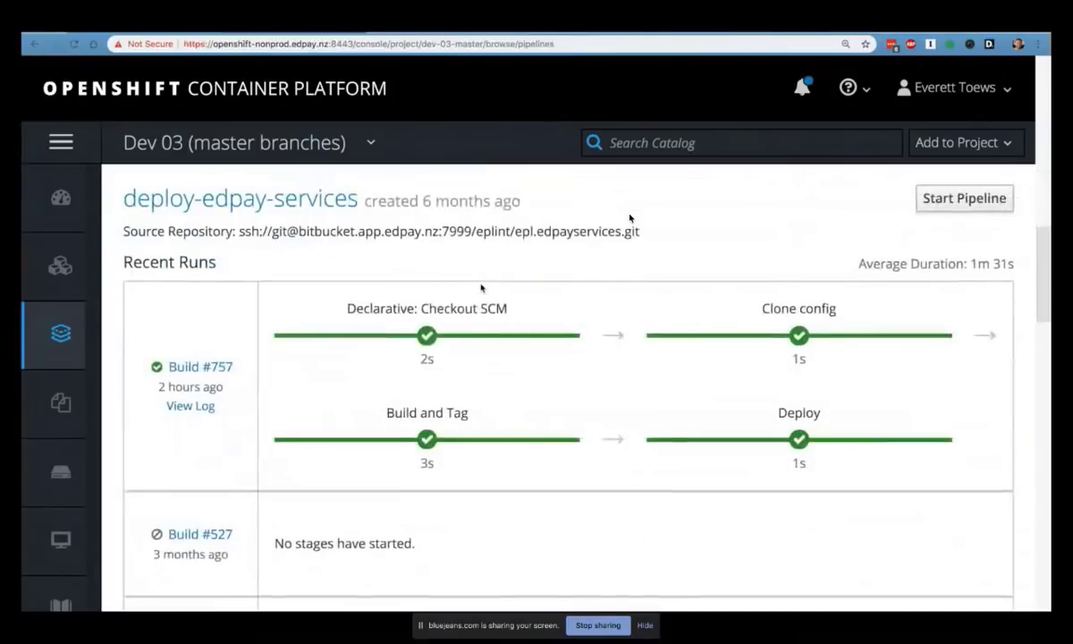
pyautogui.scroll(-20, 480, 287)
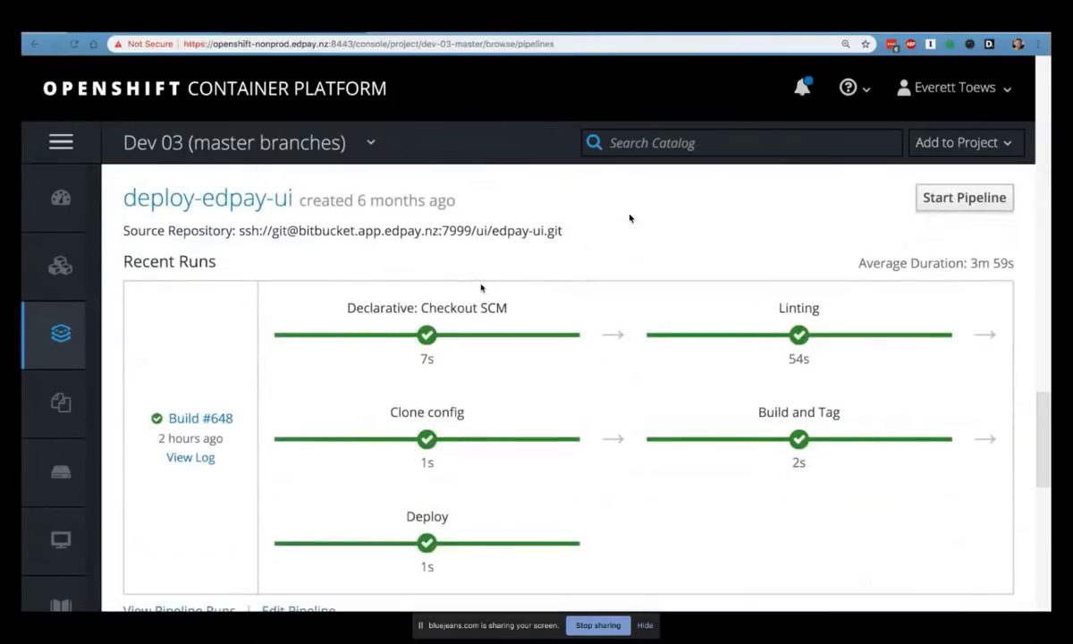
pyautogui.scroll(-10, 480, 287)
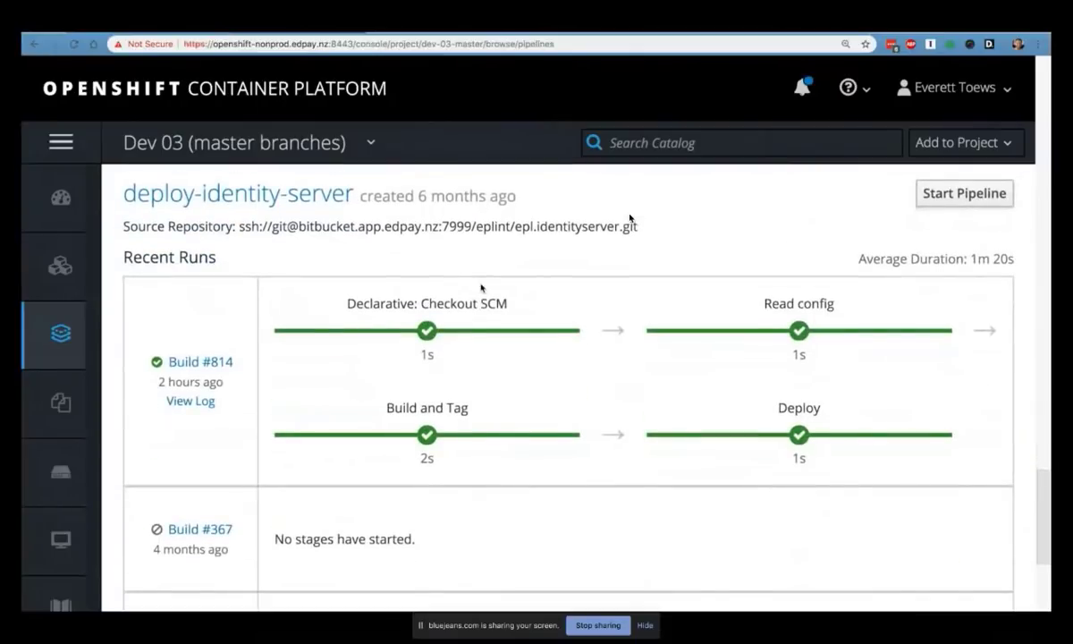
pyautogui.scroll(20, 481, 287)
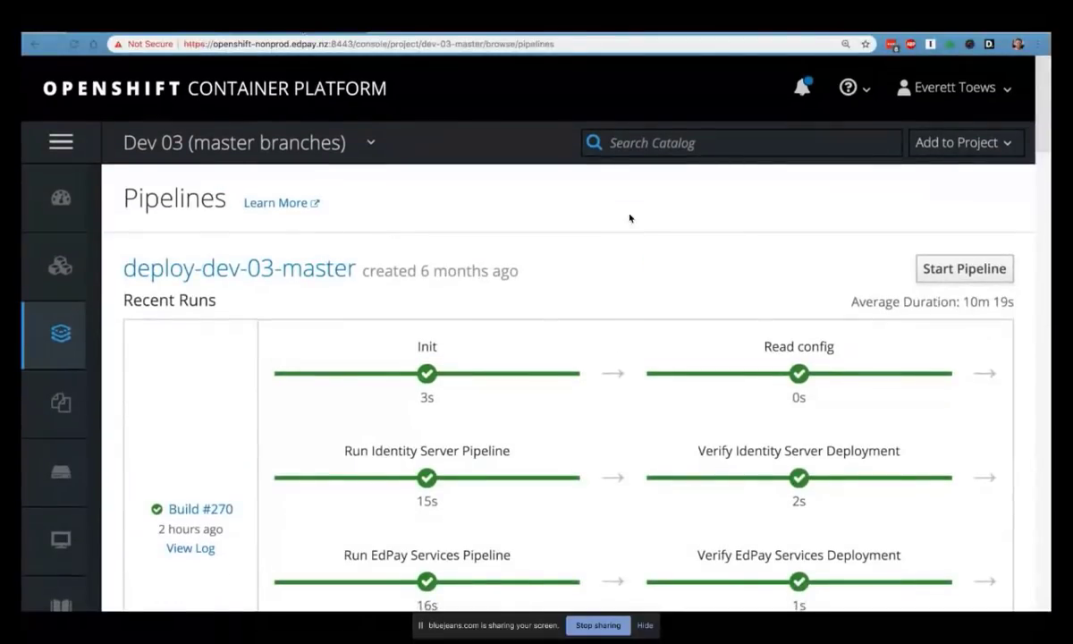
# Step: Switch to Bitbucket and open the "Test webhook" pull request in the dev-03-master repository
pyautogui.hotkey('ctrl', 'Tab')
pyautogui.scroll(-2, 428, 183)
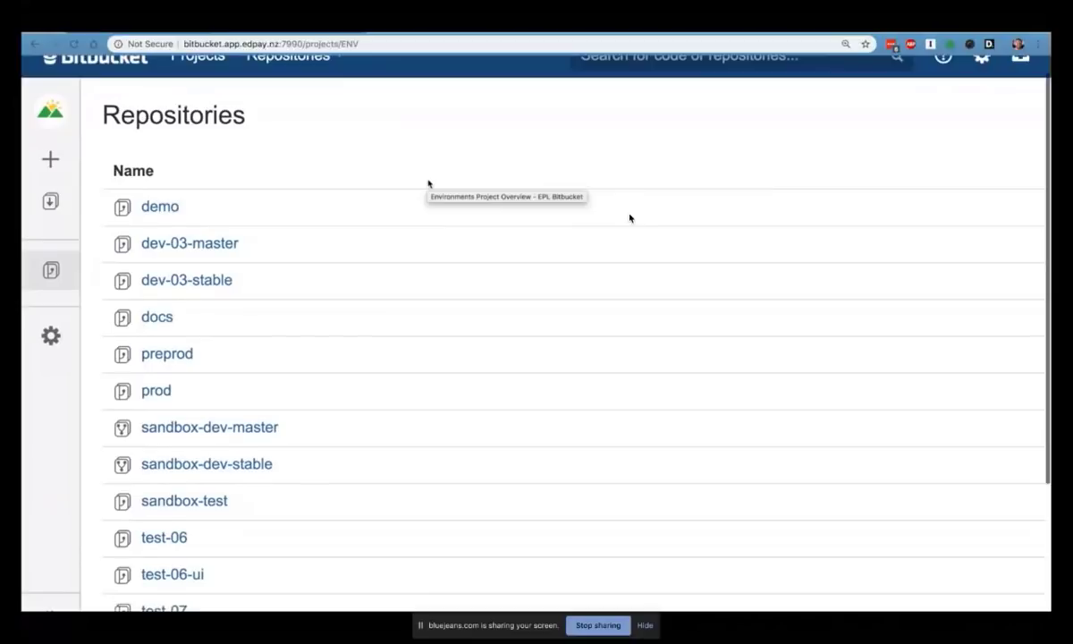
pyautogui.scroll(-3, 428, 183)
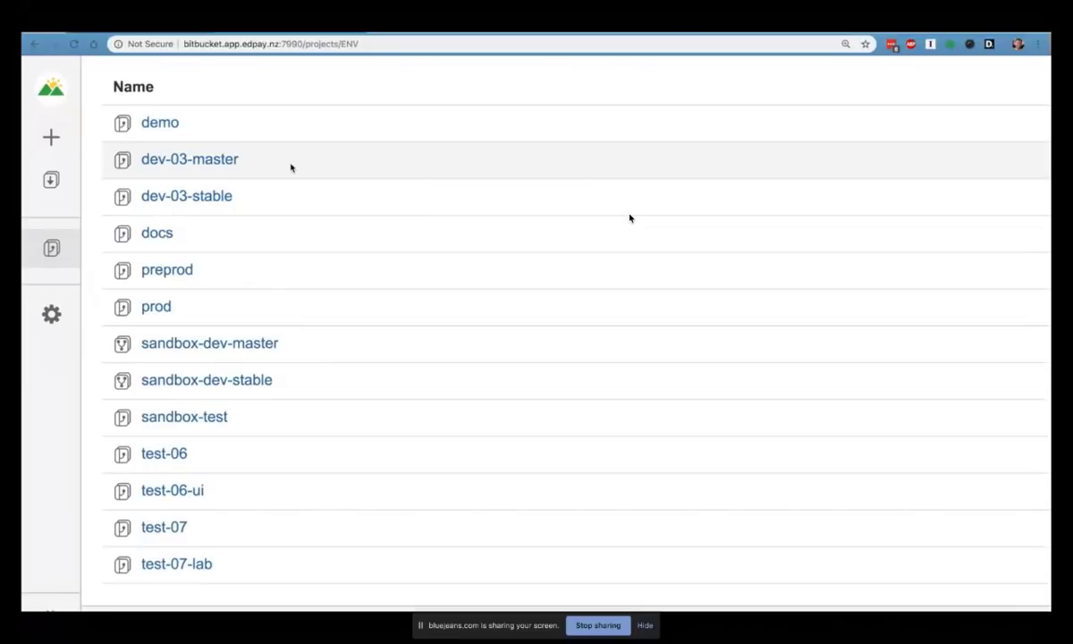
pyautogui.click(222, 166)
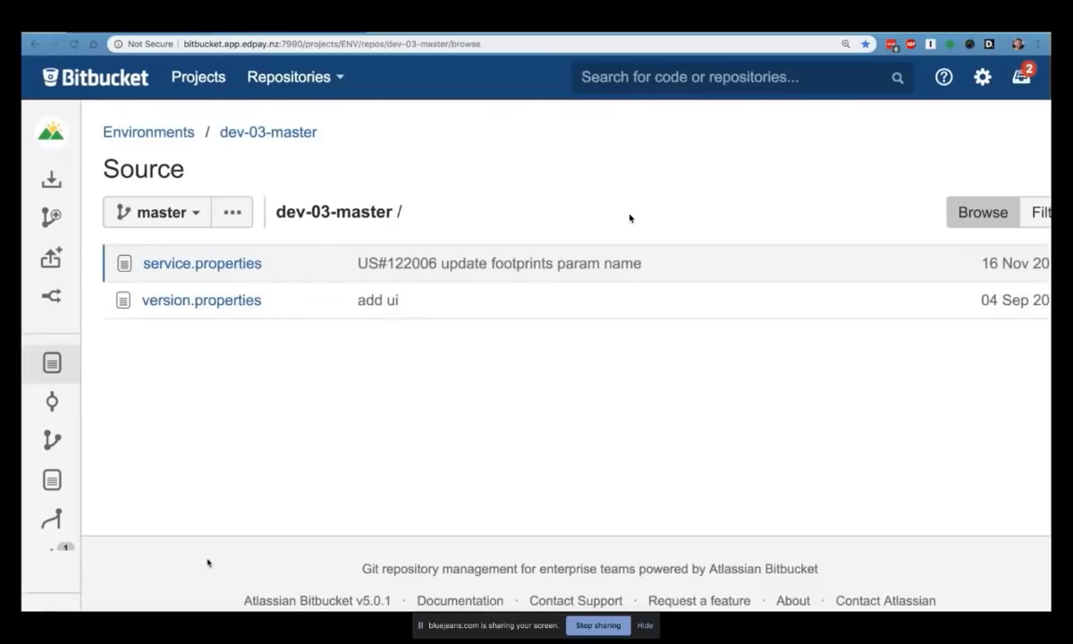
pyautogui.scroll(-2, 52, 481)
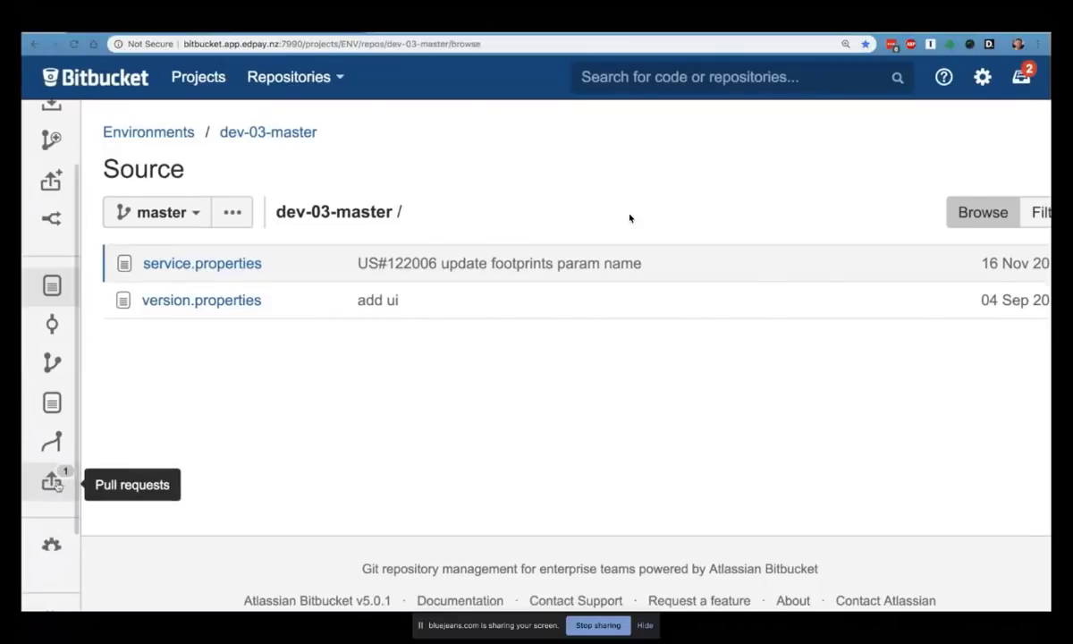
pyautogui.click(52, 482)
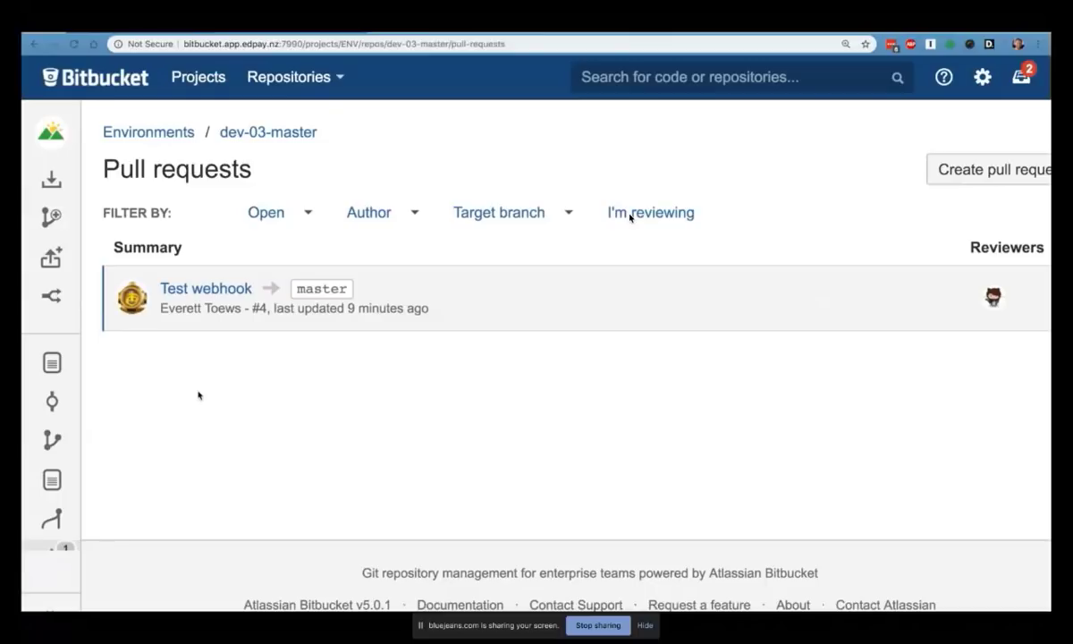
pyautogui.click(206, 293)
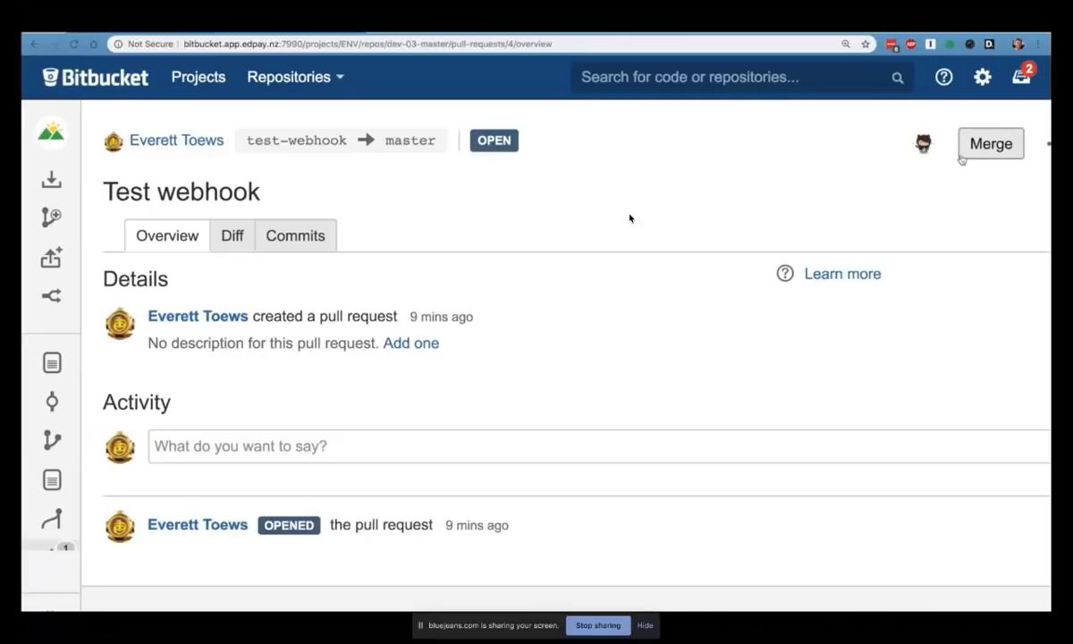
# Step: Merge the pull request from test-webhook into master, with the source branch deleted after merging
pyautogui.click(1019, 152)
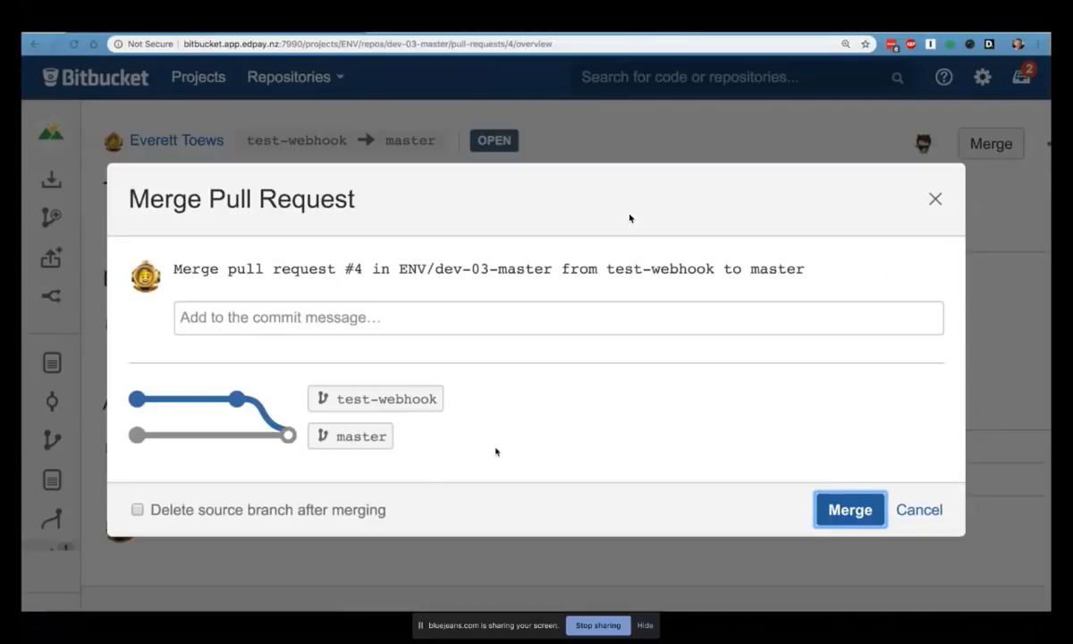
pyautogui.click(377, 510)
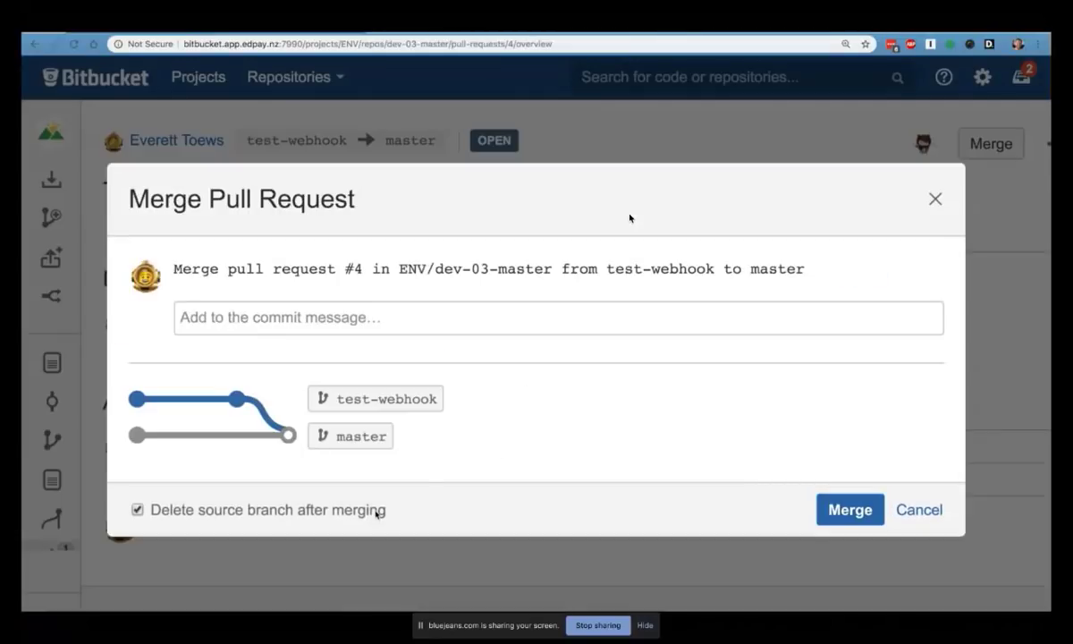
pyautogui.click(849, 510)
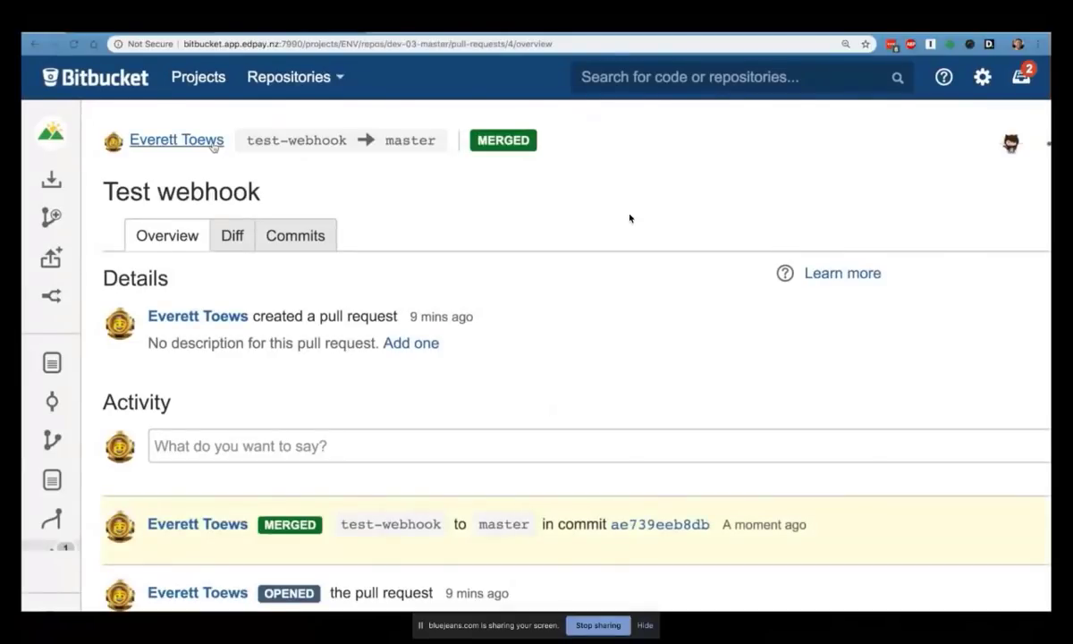
# Step: Return to the OpenShift pipelines and check the newest runs of deploy-dev-03-master and deploy-identity-server
pyautogui.hotkey('ctrl', 'Tab')
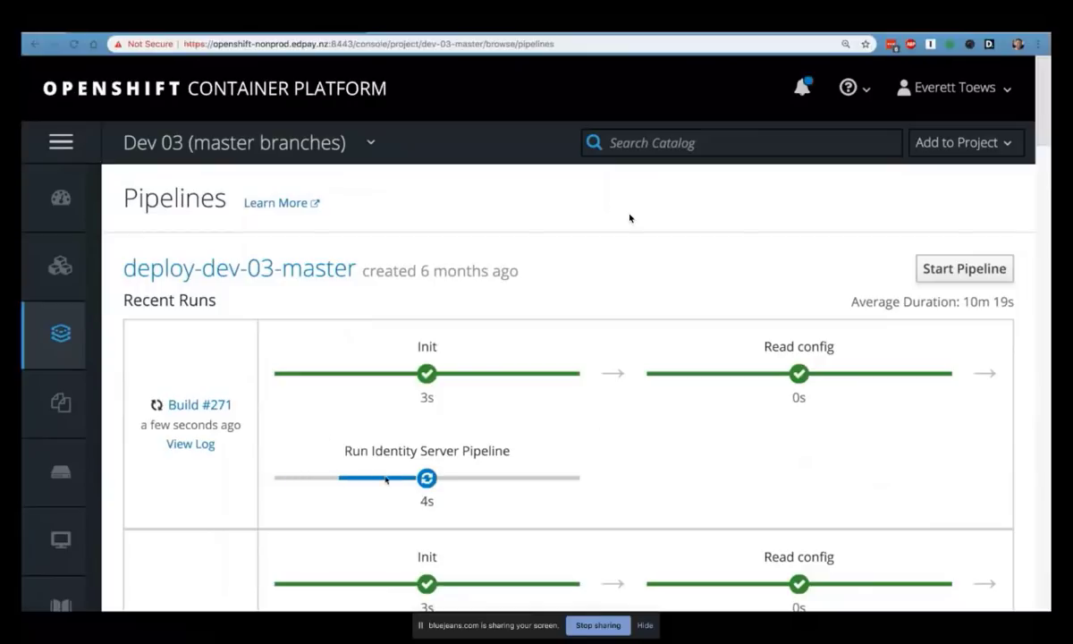
pyautogui.scroll(-15, 595, 456)
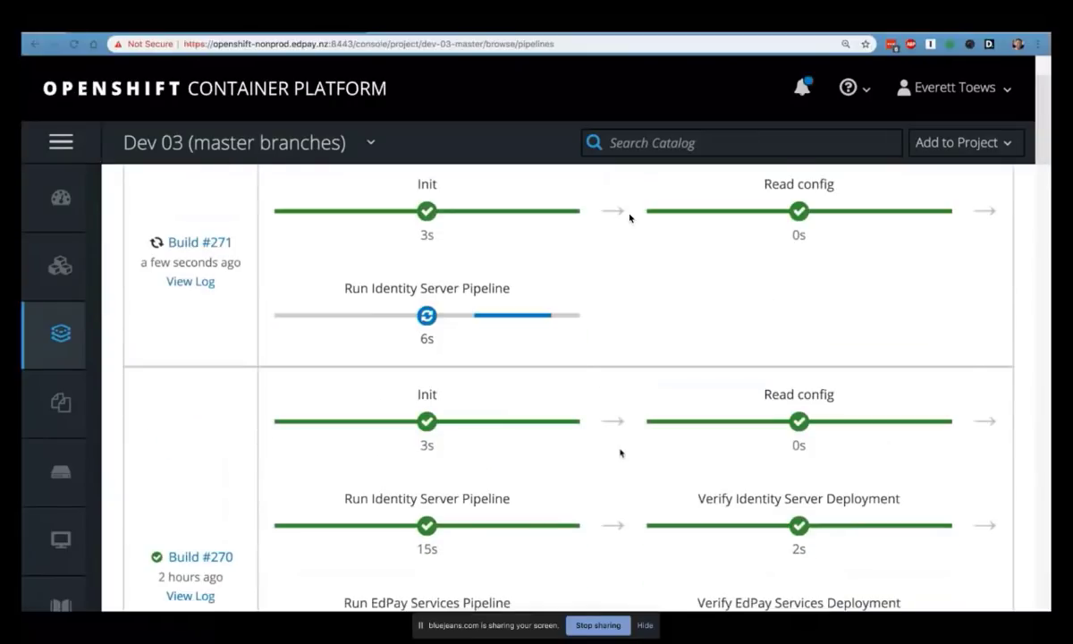
pyautogui.scroll(-15, 620, 453)
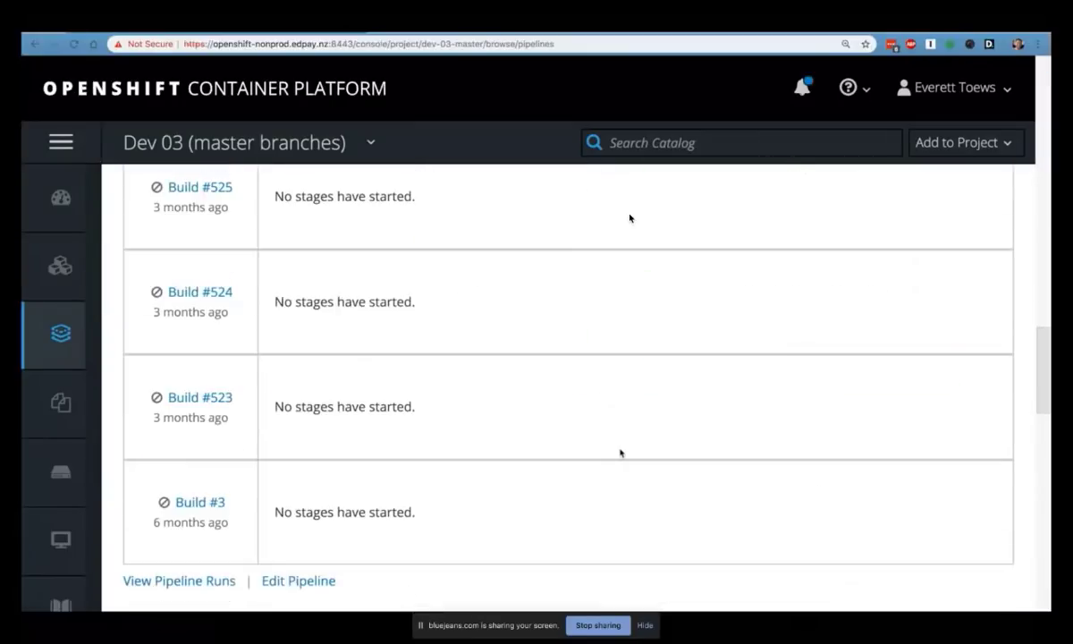
pyautogui.scroll(-6, 621, 452)
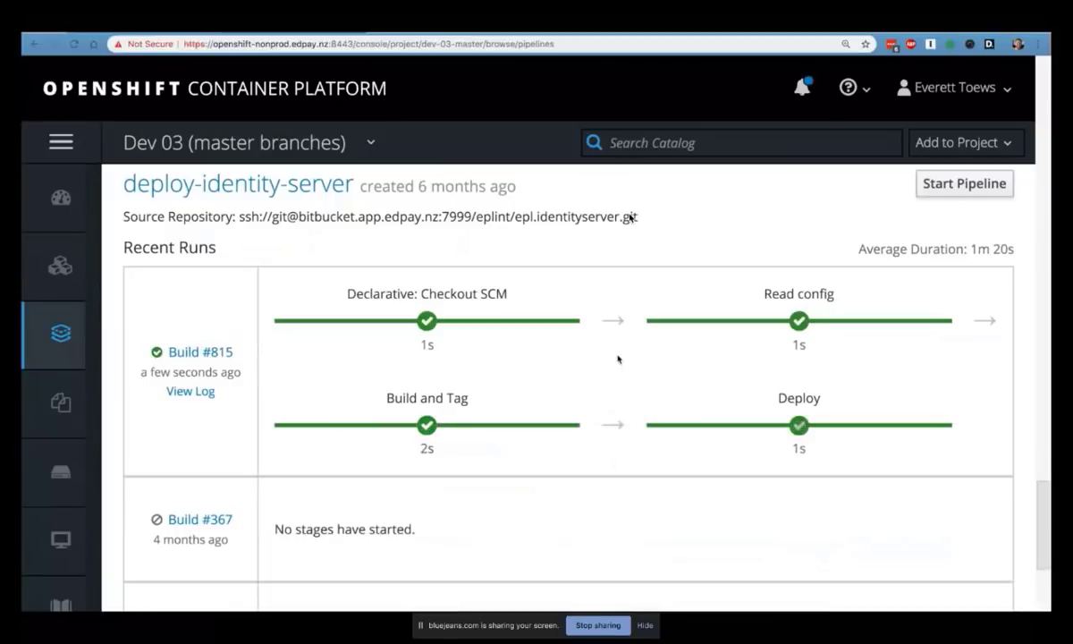
pyautogui.scroll(-15, 617, 359)
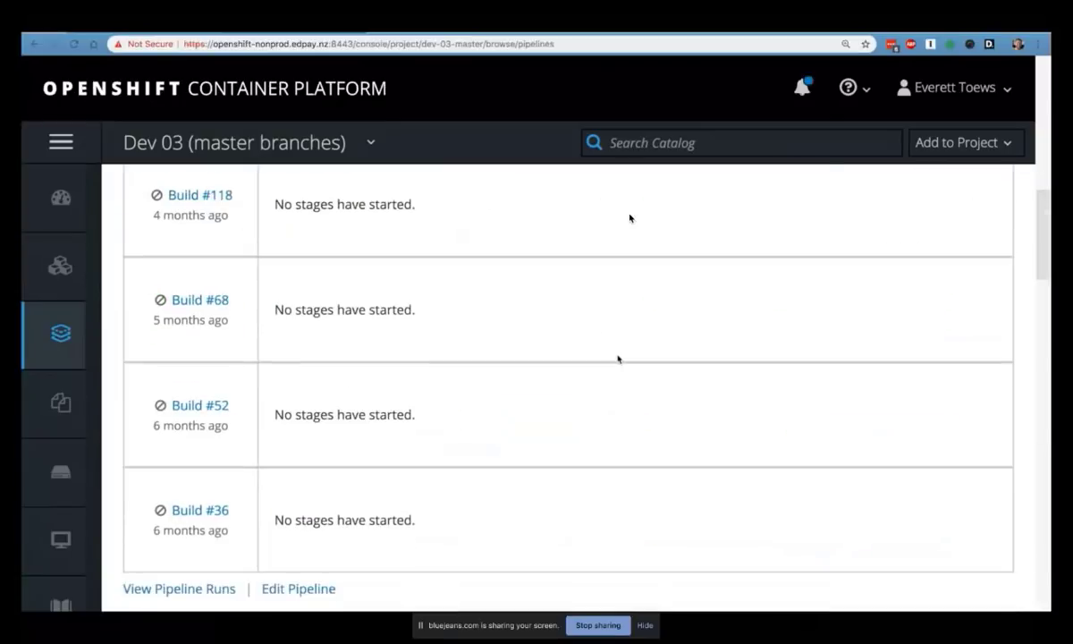
# Step: Check the running deploy-dev-03-master stages and examine the newest run of deploy-edpay-services
pyautogui.scroll(2, 618, 360)
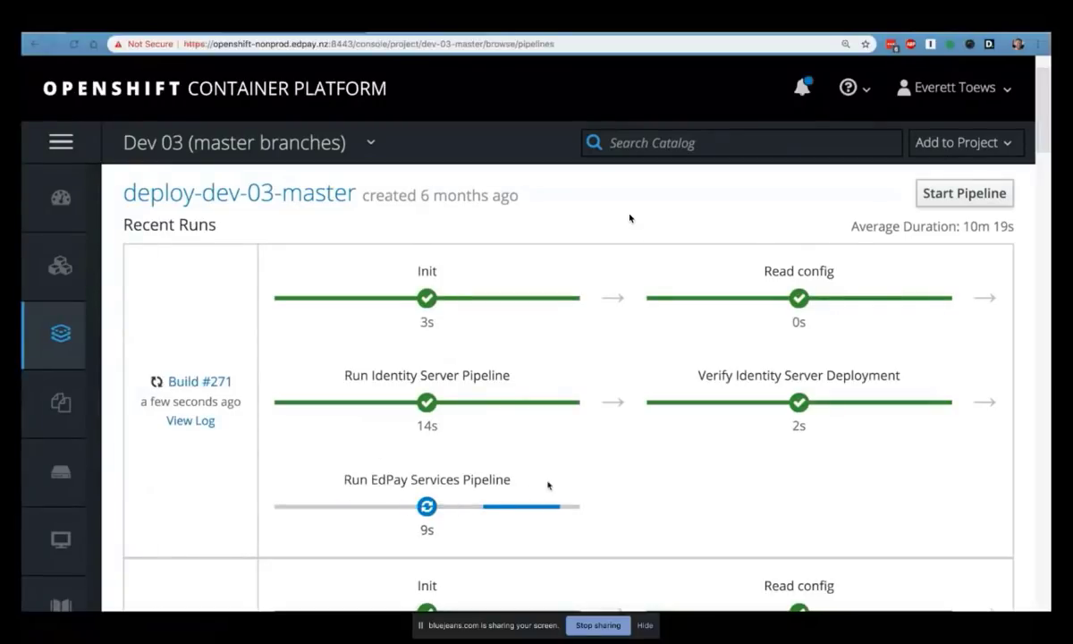
pyautogui.scroll(-10, 629, 217)
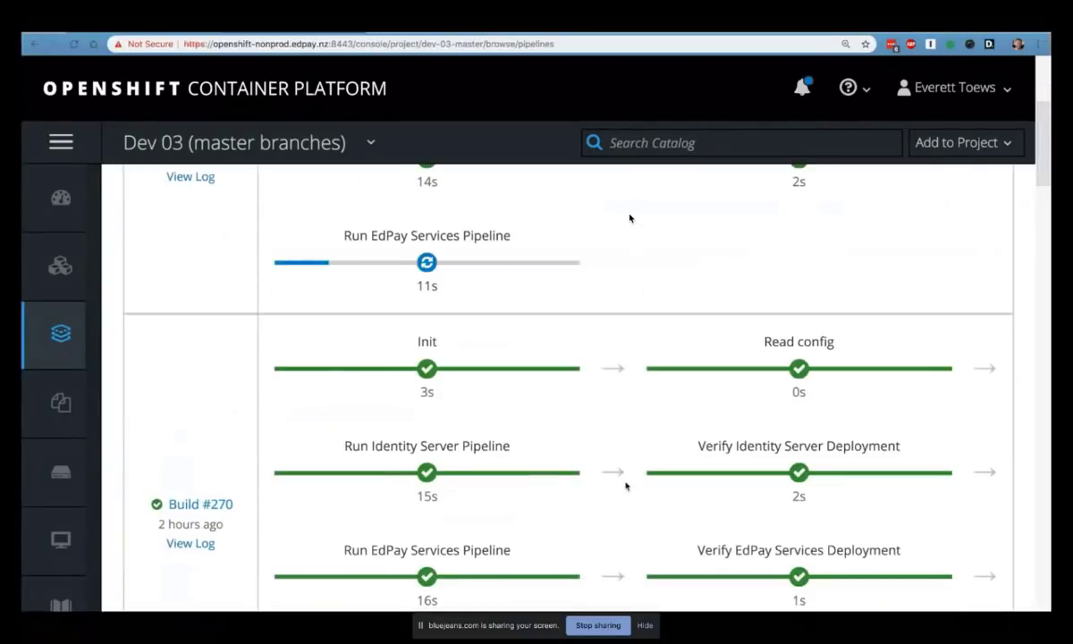
pyautogui.scroll(-5, 629, 217)
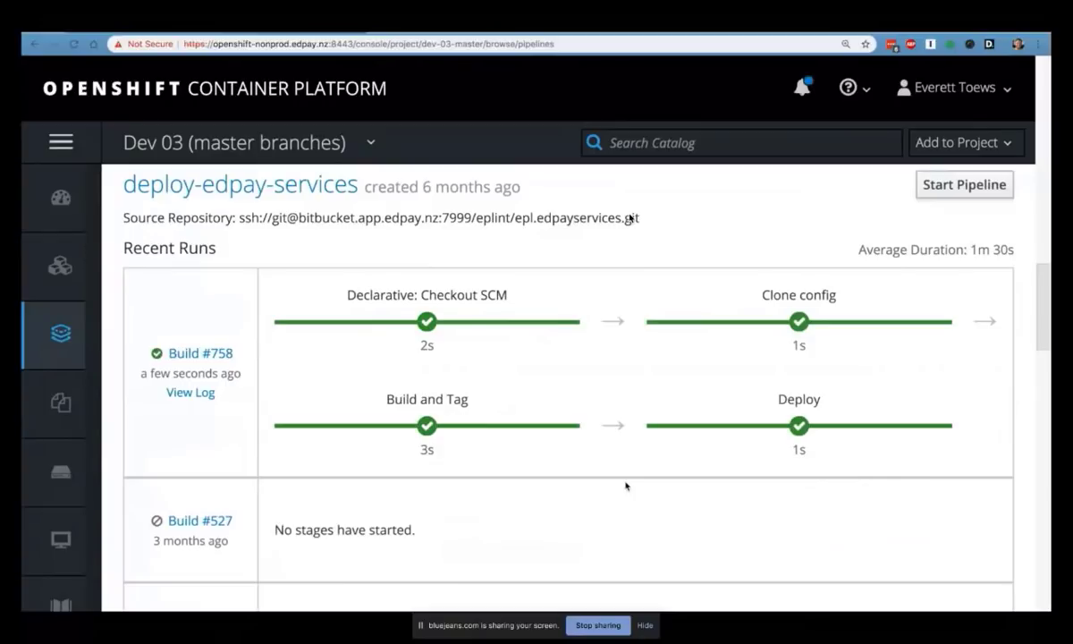
# Step: Follow the newest deploy-dev-03-master run through its EdPay Services verification and EdPay UI pipeline stages
pyautogui.scroll(10, 629, 217)
pyautogui.scroll(-2, 629, 217)
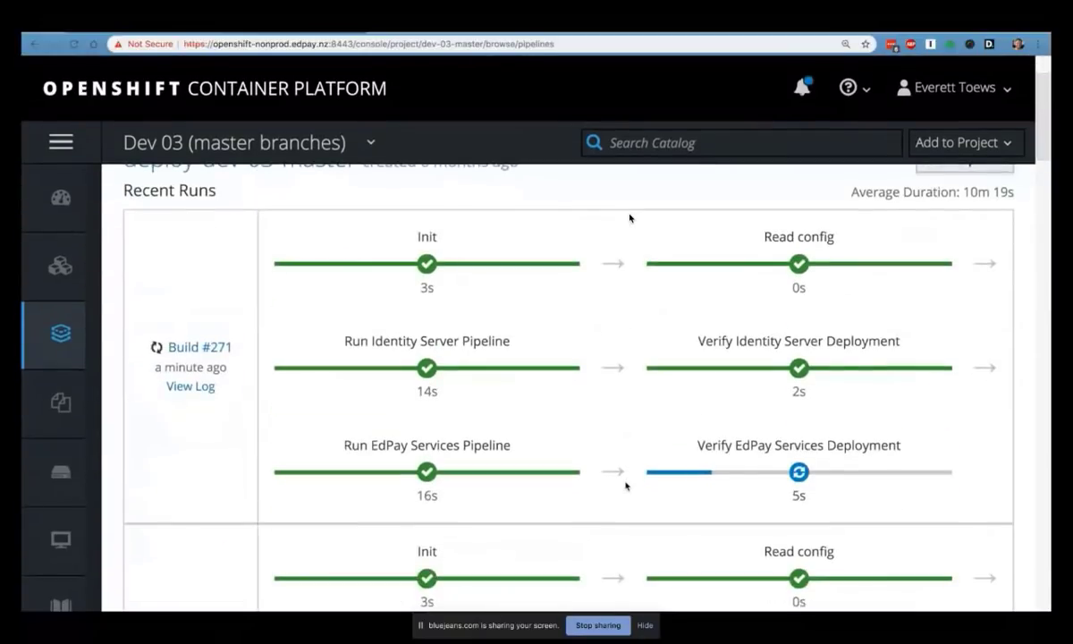
pyautogui.scroll(1, 629, 218)
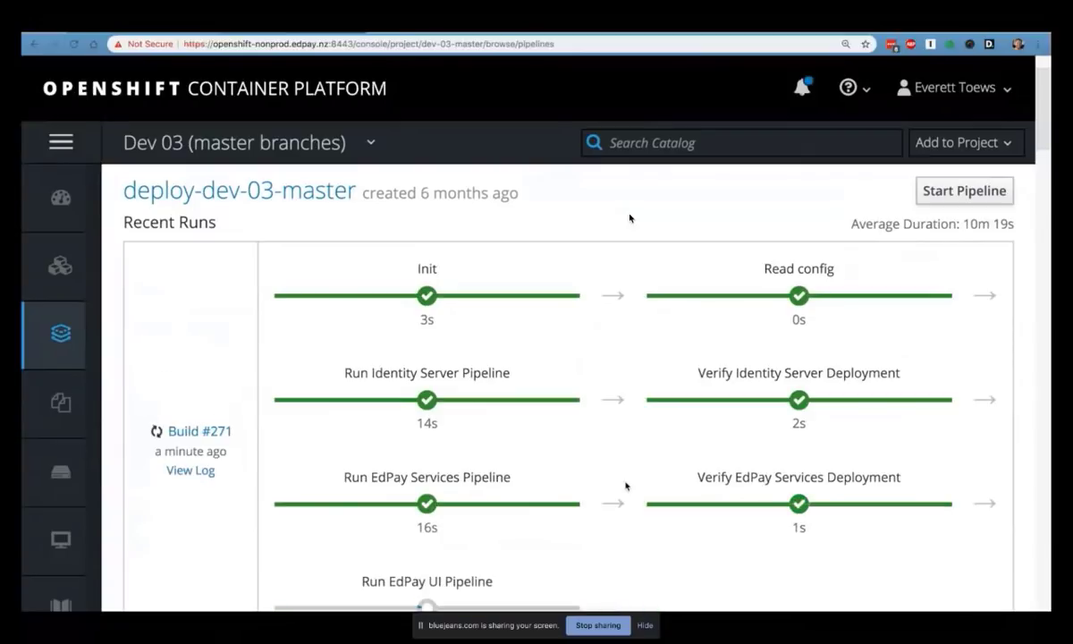
pyautogui.scroll(-3, 629, 217)
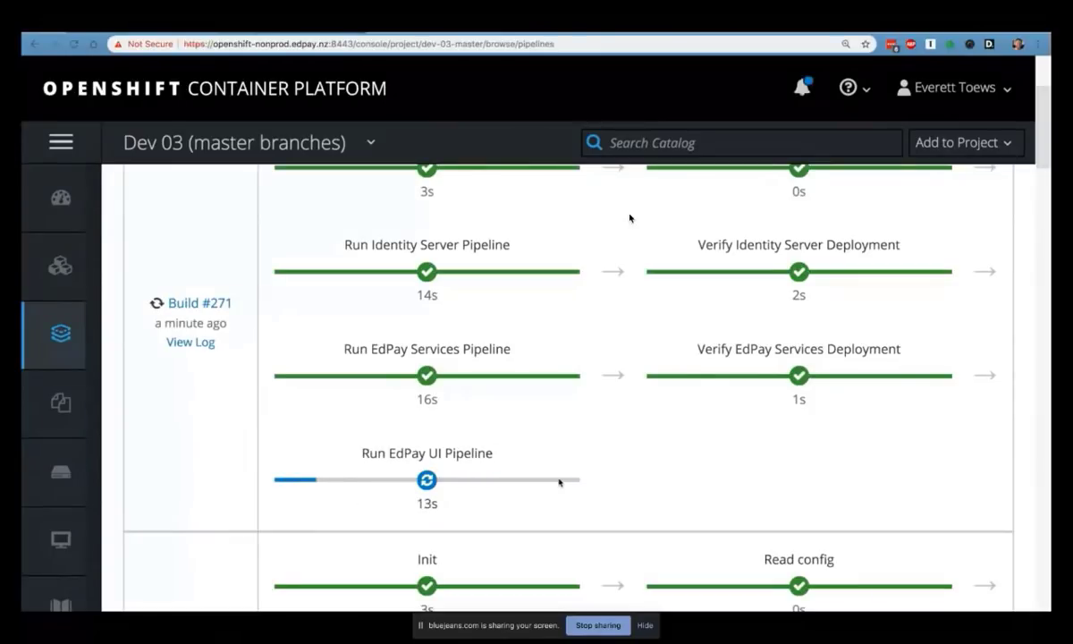
pyautogui.scroll(-2, 629, 217)
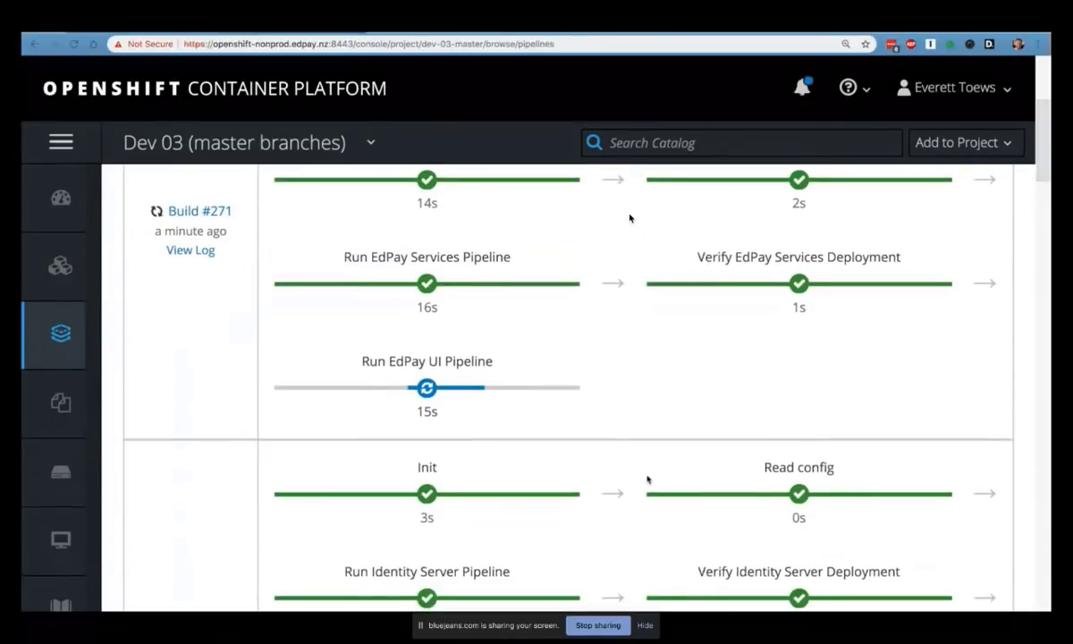
# Step: Examine the newest deploy-edpay-ui run, and check the stages of the newest deploy-dev-03-master run again
pyautogui.scroll(-7, 629, 218)
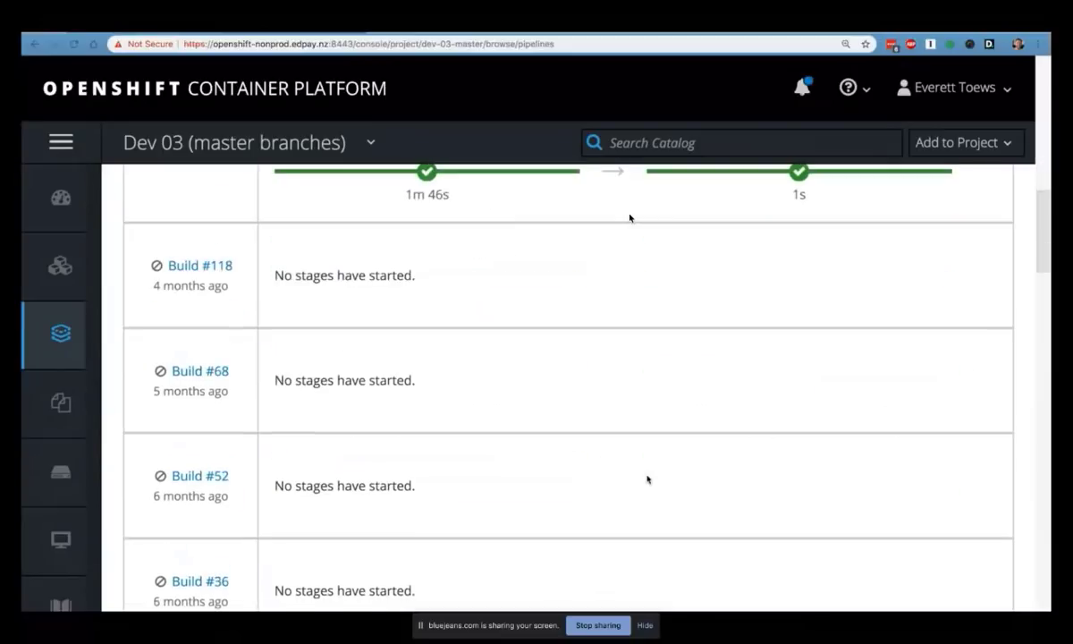
pyautogui.scroll(-10, 630, 217)
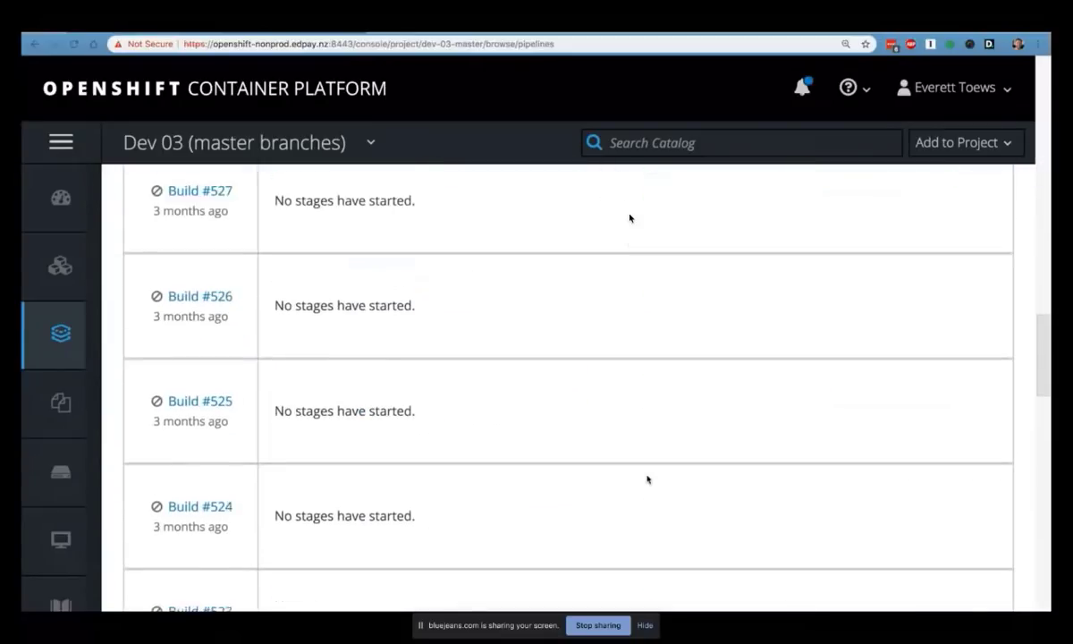
pyautogui.scroll(-7, 629, 217)
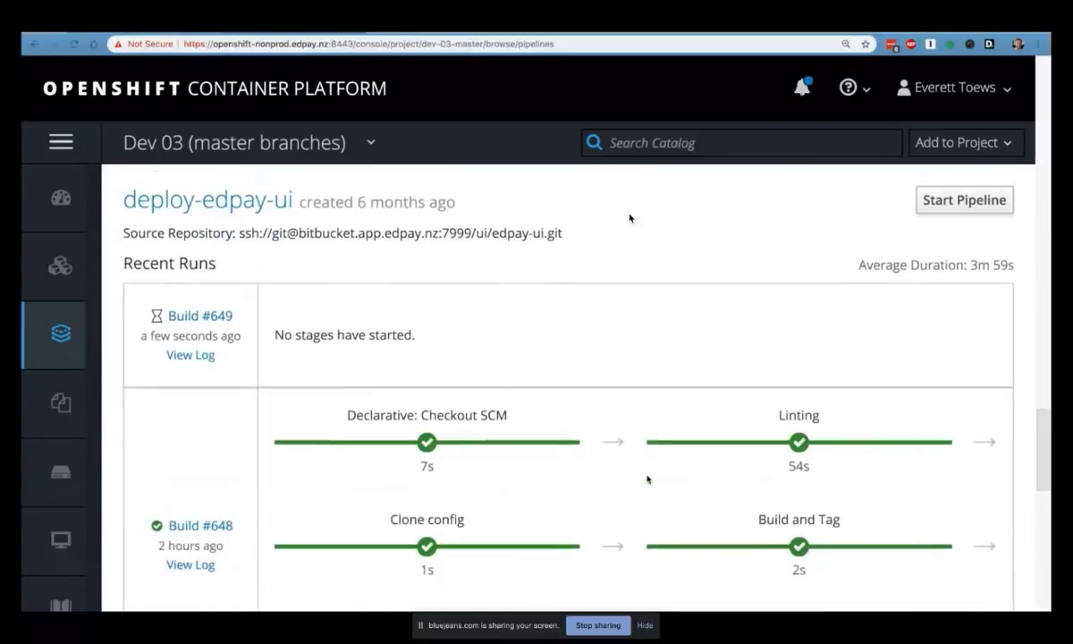
pyautogui.scroll(-1, 630, 217)
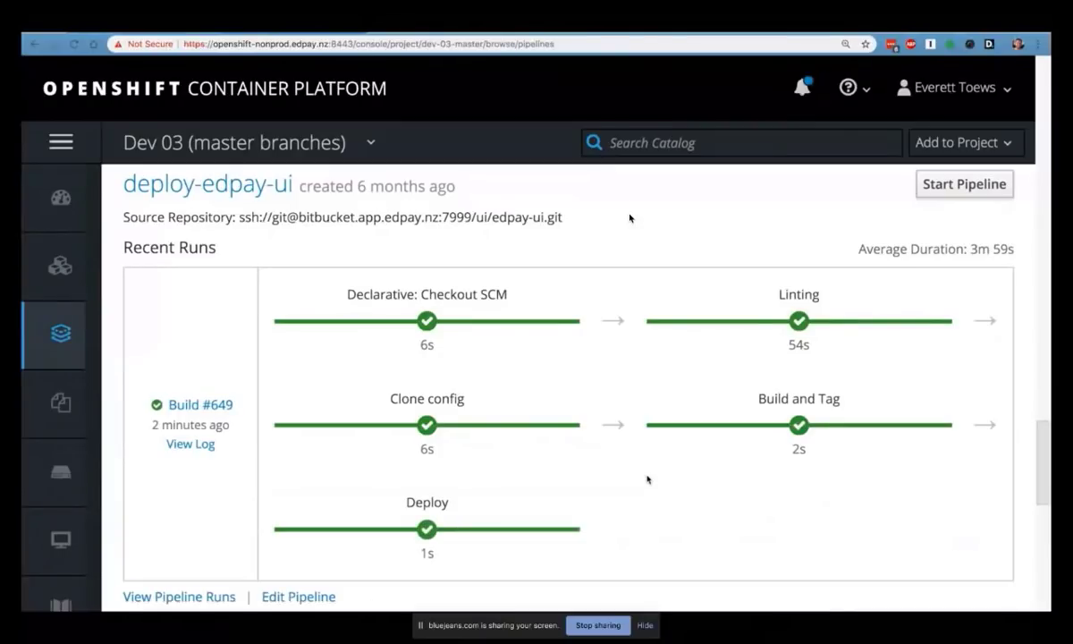
pyautogui.scroll(10, 648, 479)
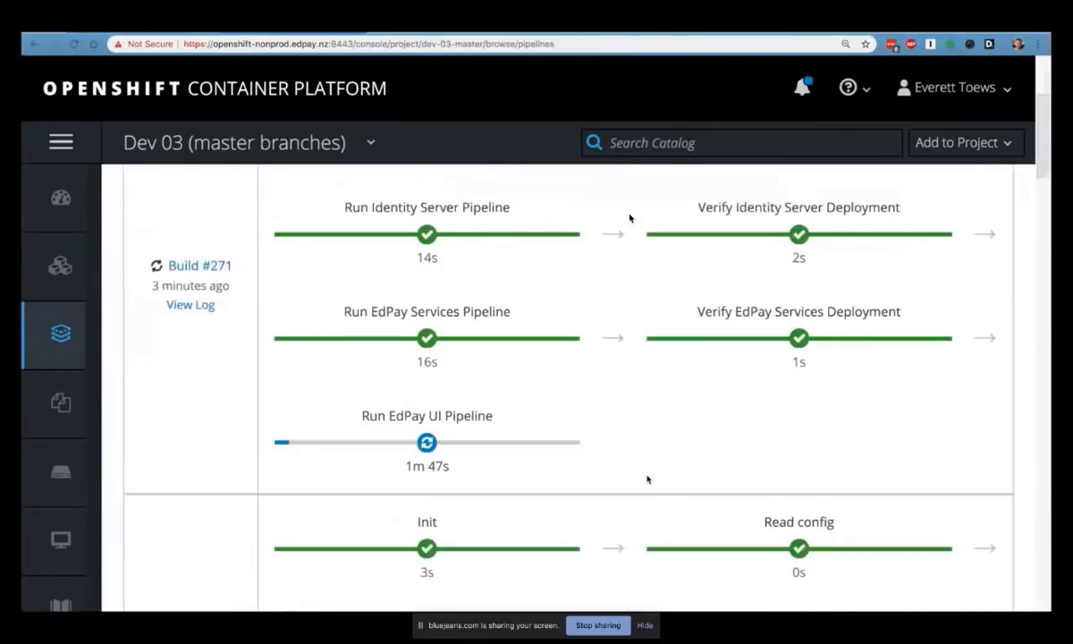
pyautogui.scroll(4, 648, 479)
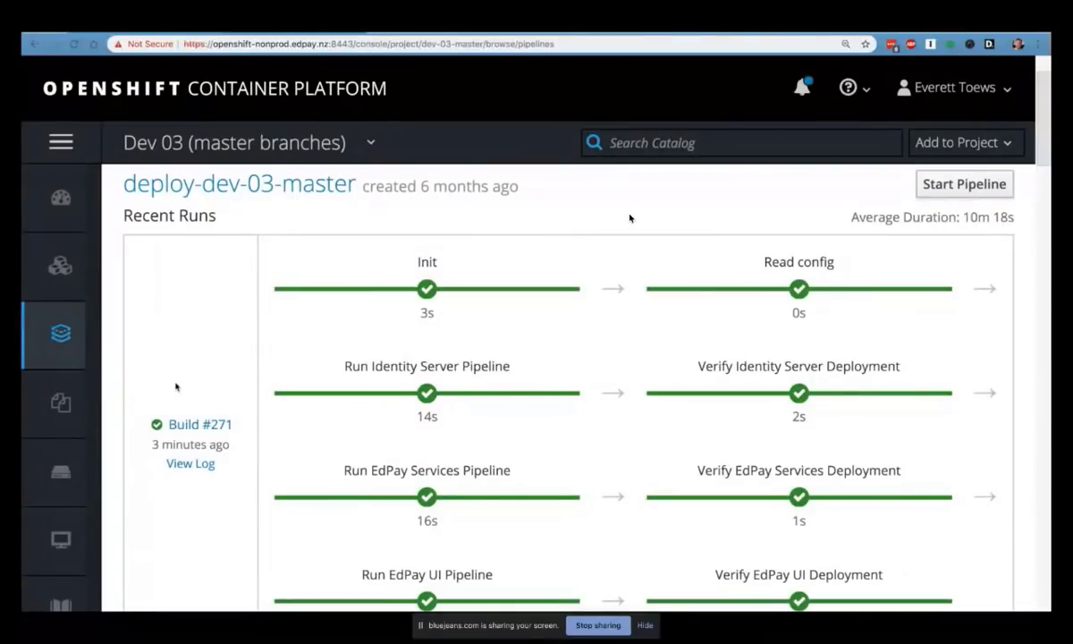
# Step: Open the Dev 03 project overview and review the edpay-services, edpay-ui and identity-server deployments and their pods
pyautogui.click(59, 197)
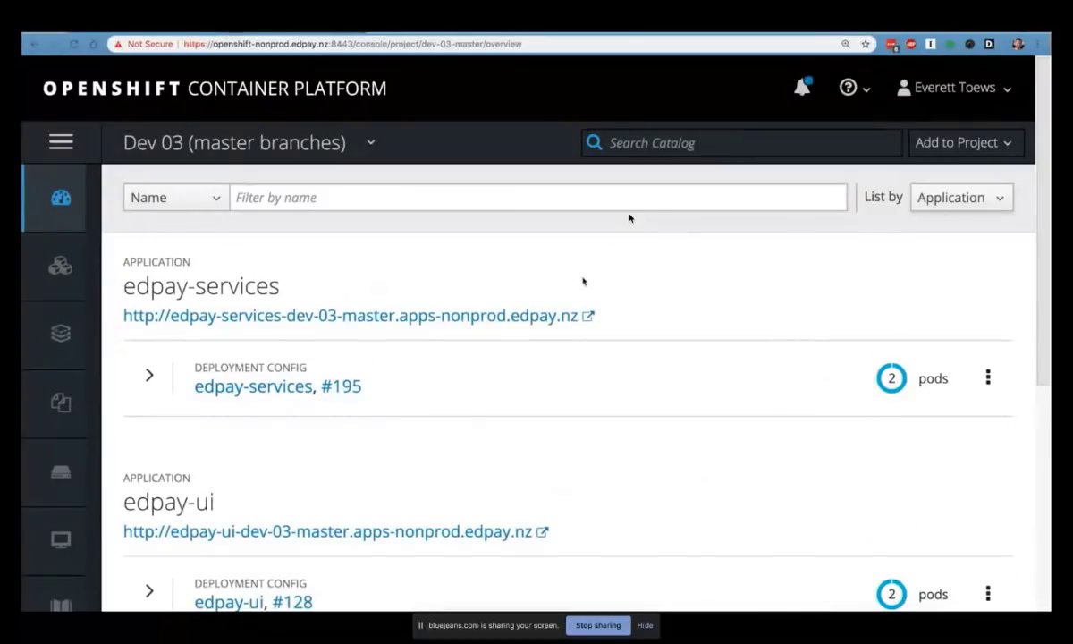
pyautogui.scroll(-5, 708, 295)
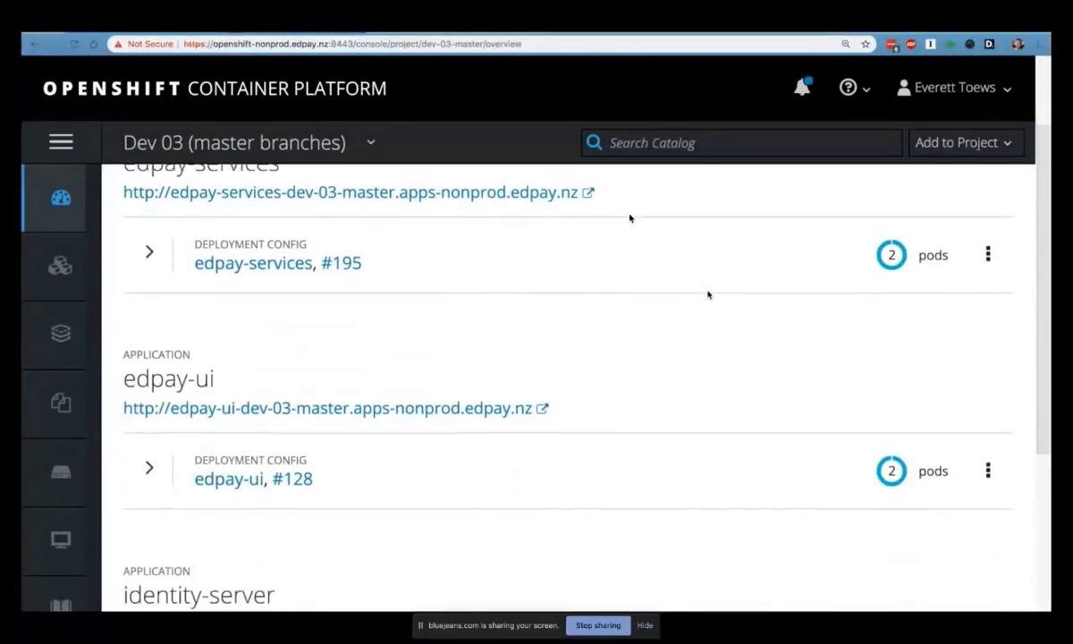
pyautogui.scroll(-4, 708, 295)
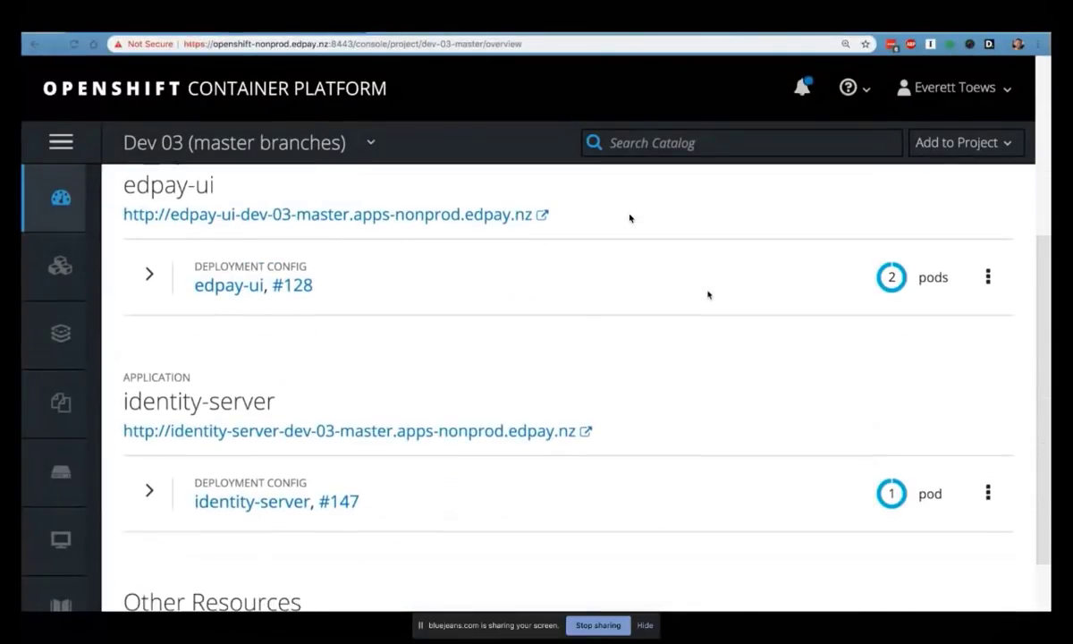
pyautogui.scroll(9, 708, 295)
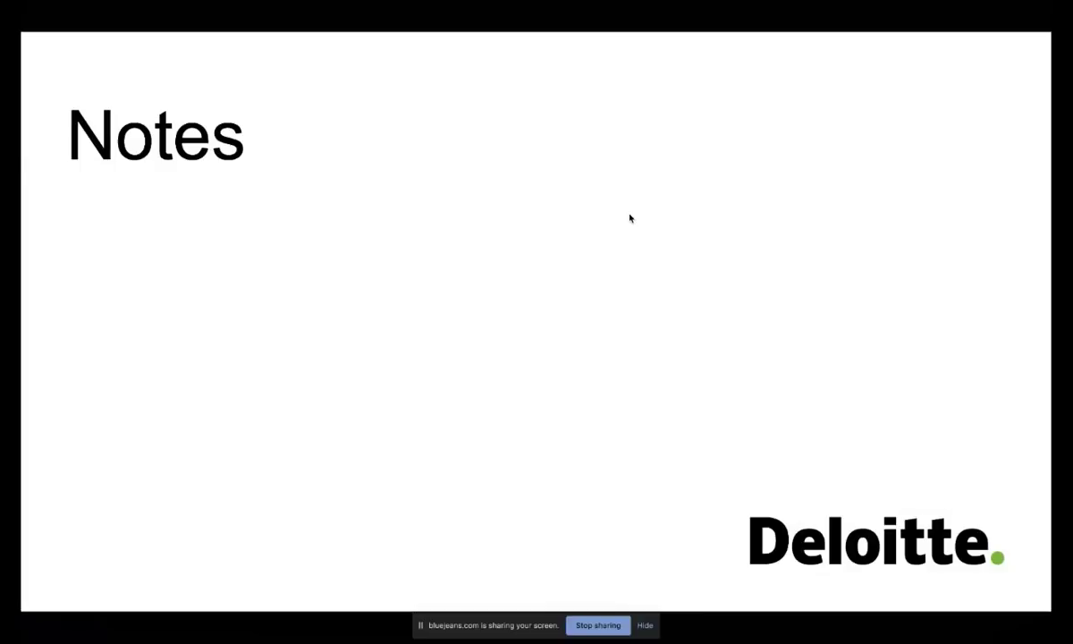
pyautogui.press('Right')
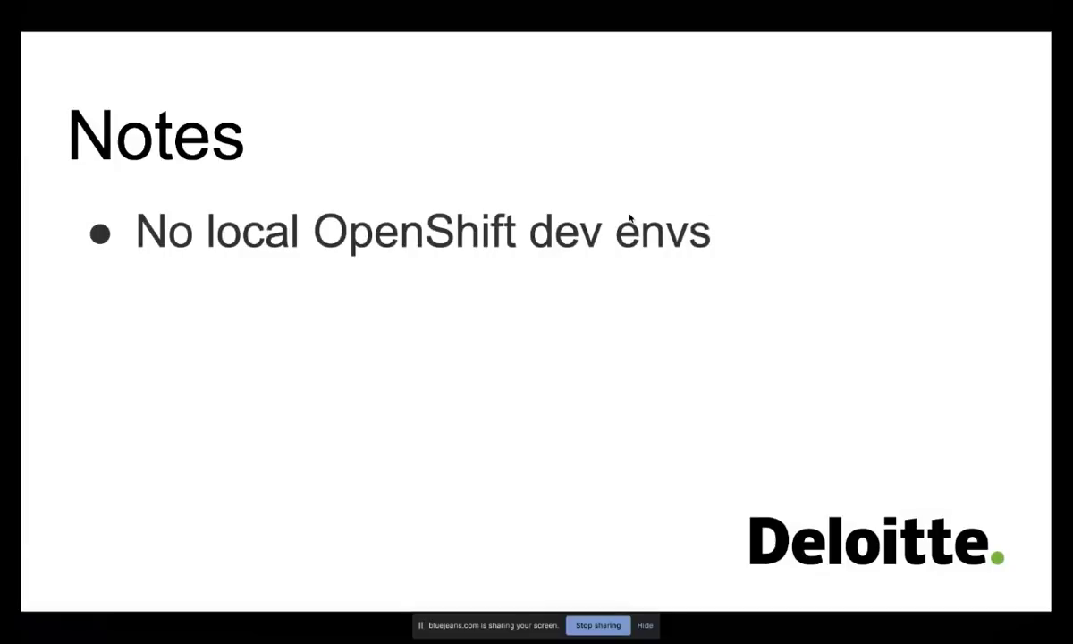